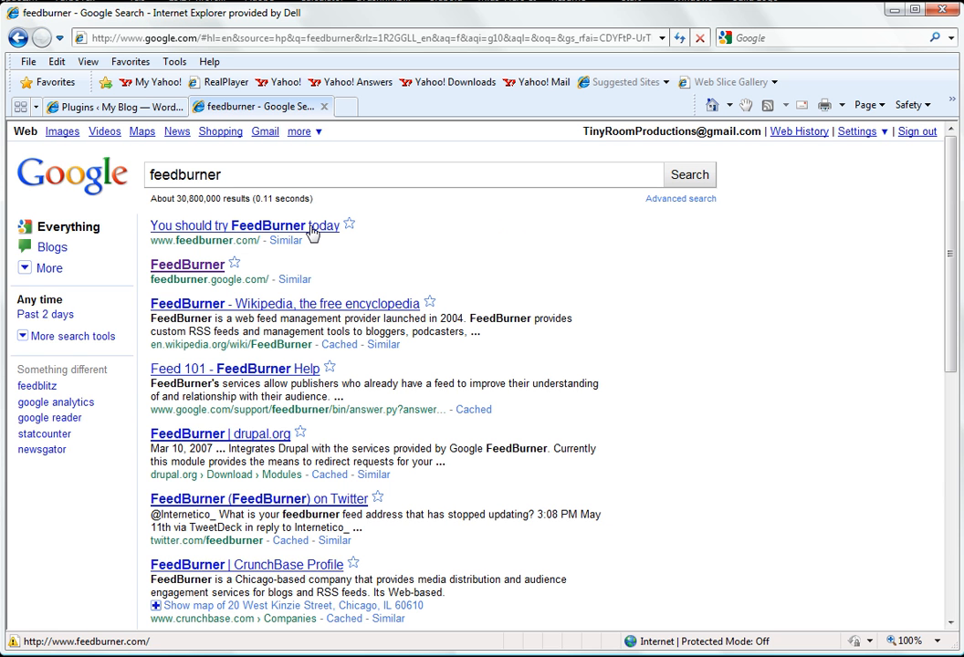
pyautogui.click(311, 232)
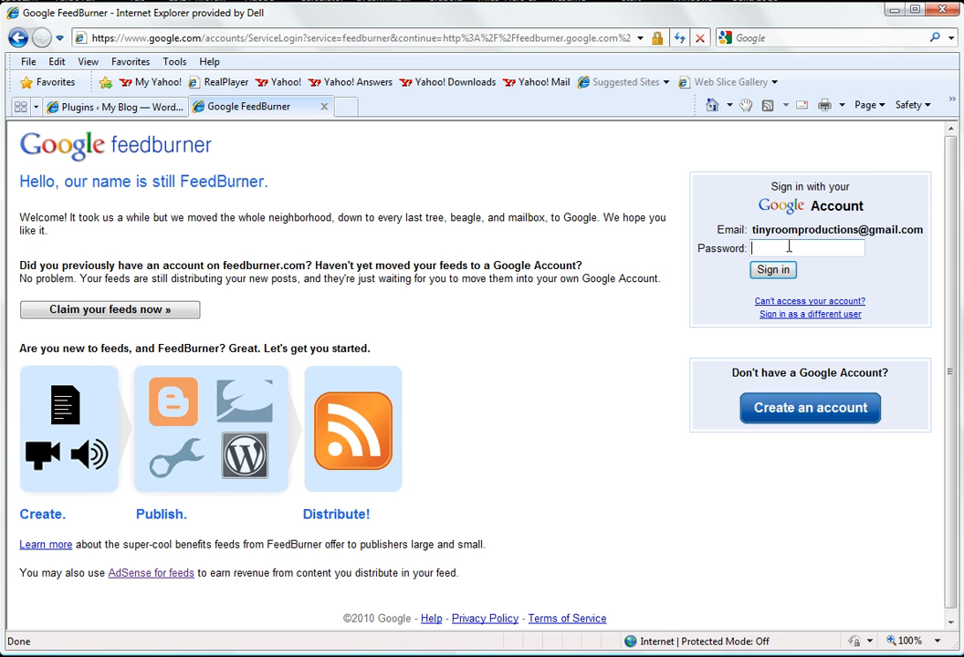
pyautogui.write('********')
pyautogui.press('Return')
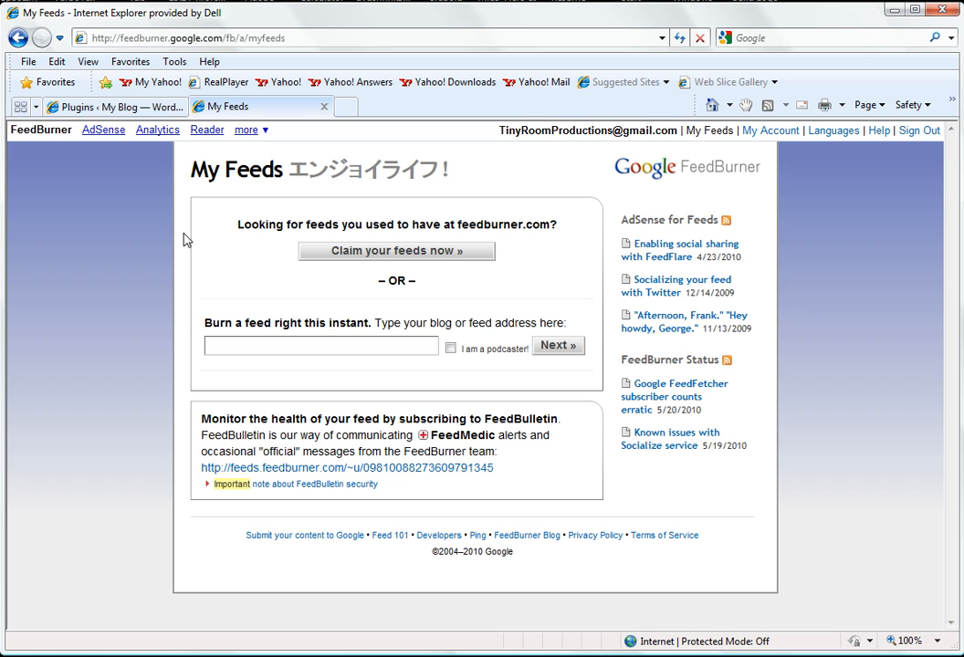
pyautogui.click(229, 345)
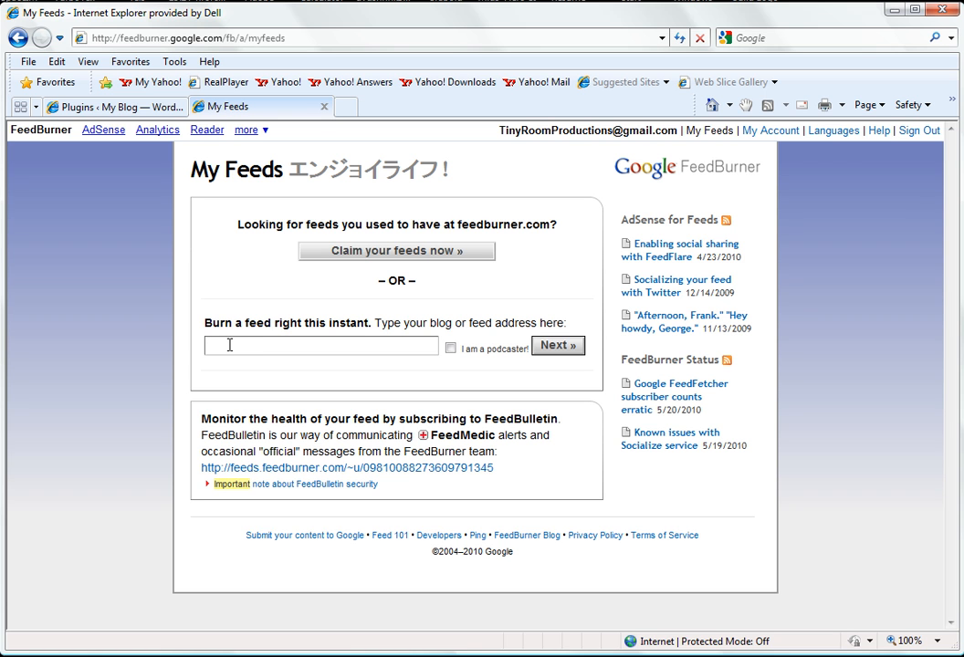
pyautogui.rightClick(231, 347)
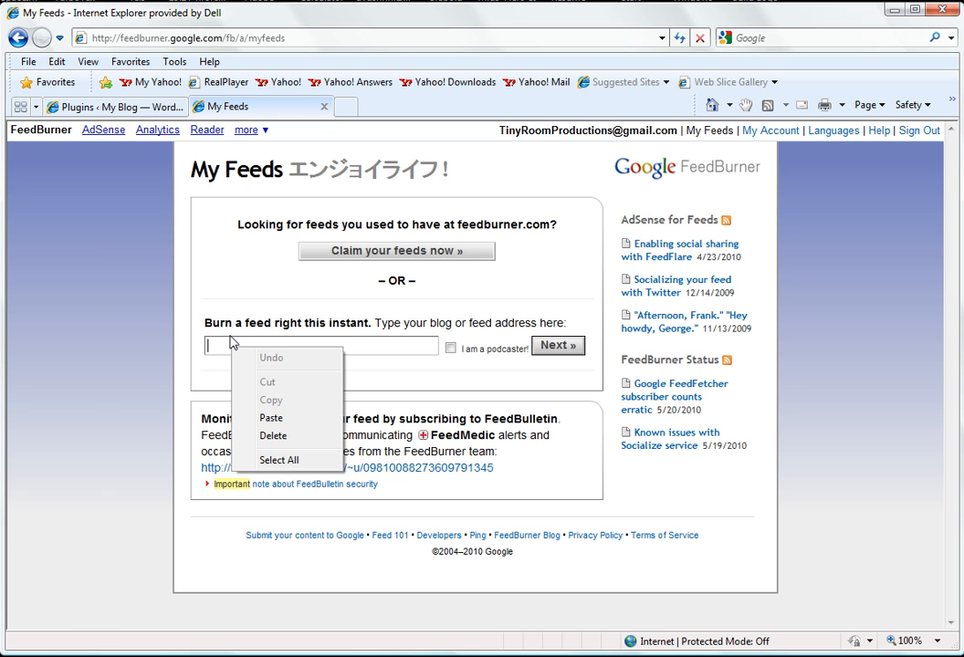
pyautogui.click(271, 418)
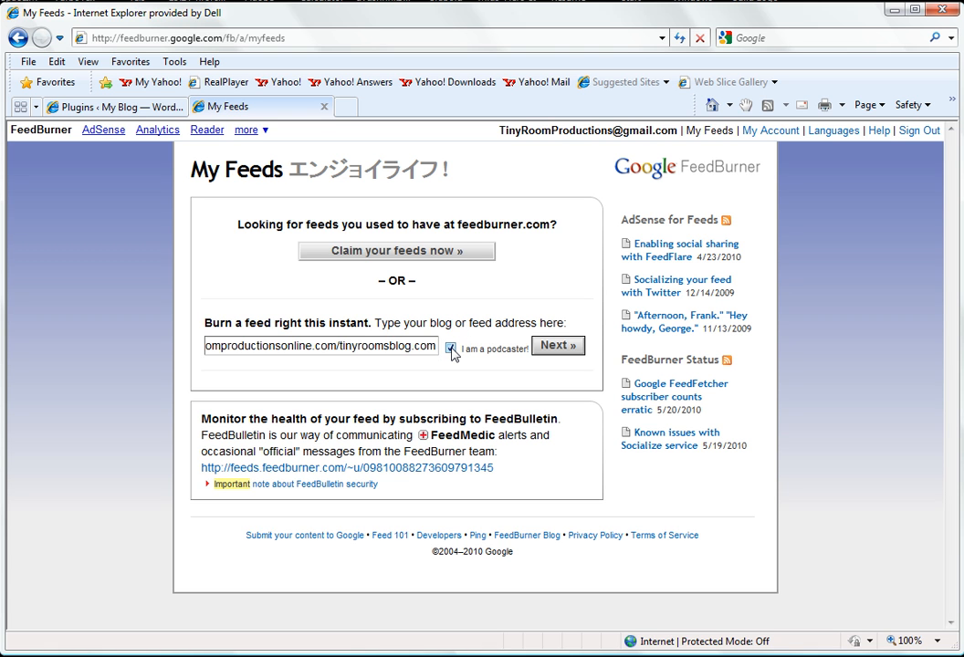
pyautogui.click(558, 346)
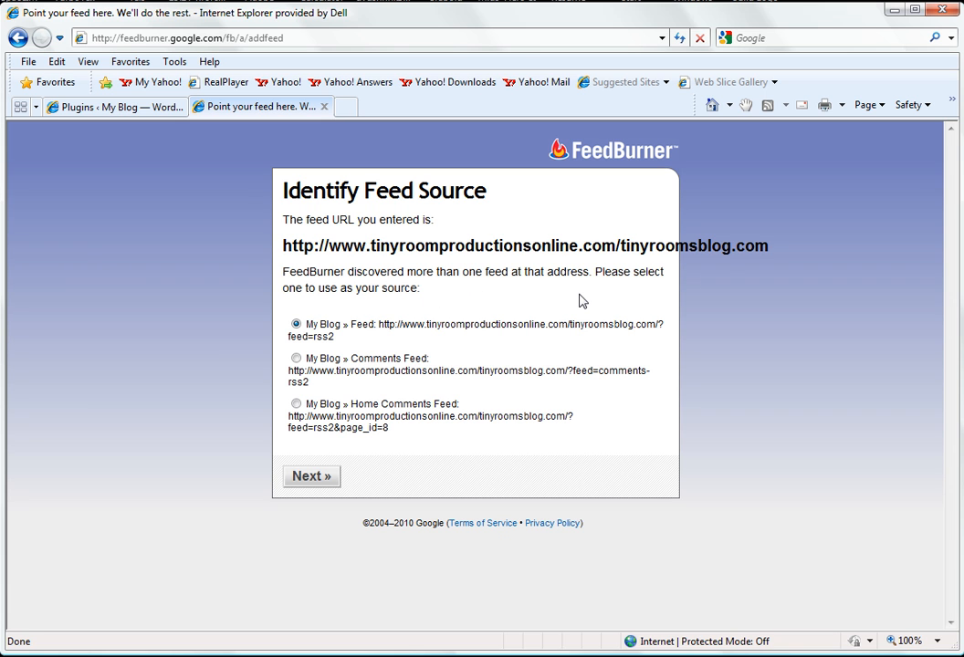
pyautogui.click(311, 478)
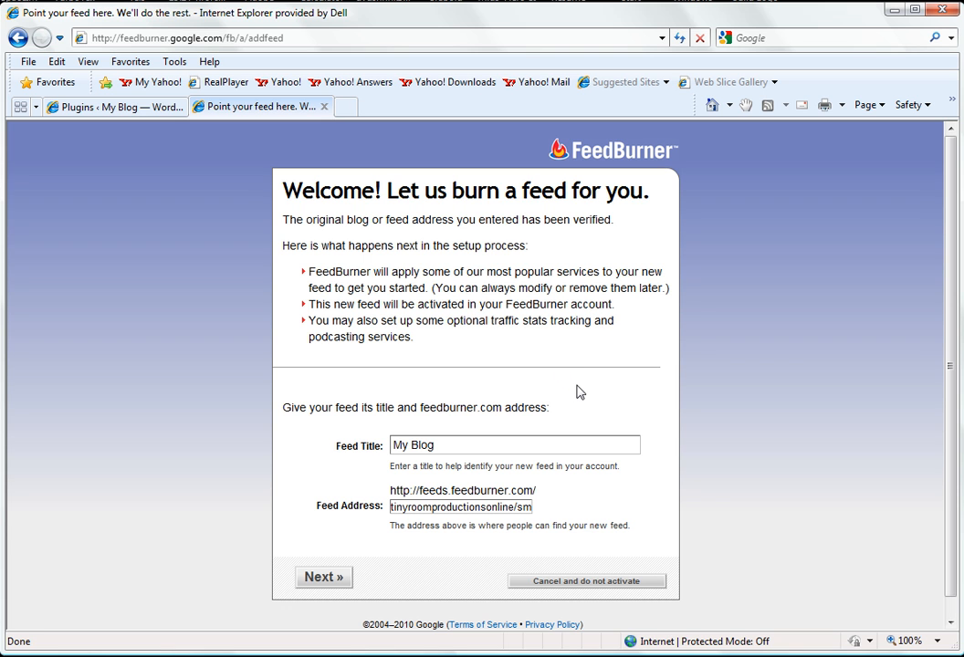
# Title the feed "Tiny Rooms Blog" and activate it with the suggested feed address.
pyautogui.moveTo(460, 445); pyautogui.dragTo(233, 401)
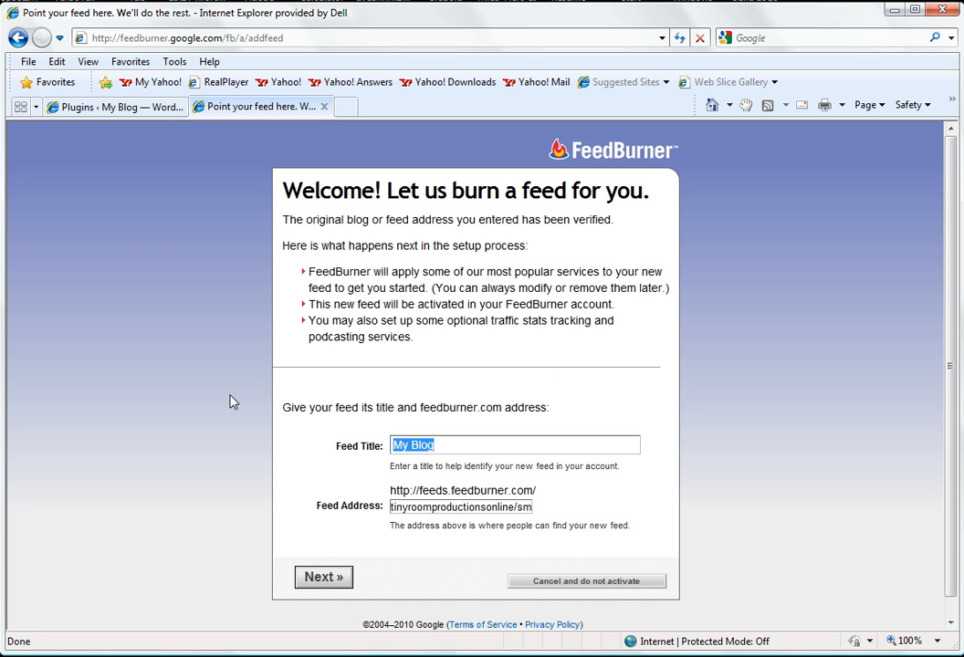
pyautogui.write('Tiny Rooms Blog')
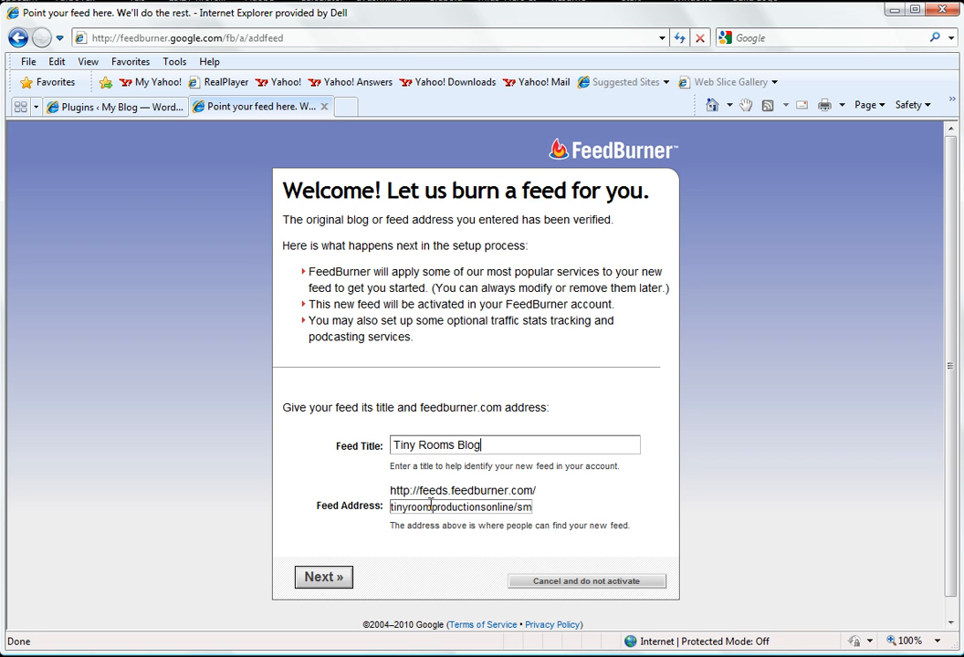
pyautogui.click(321, 578)
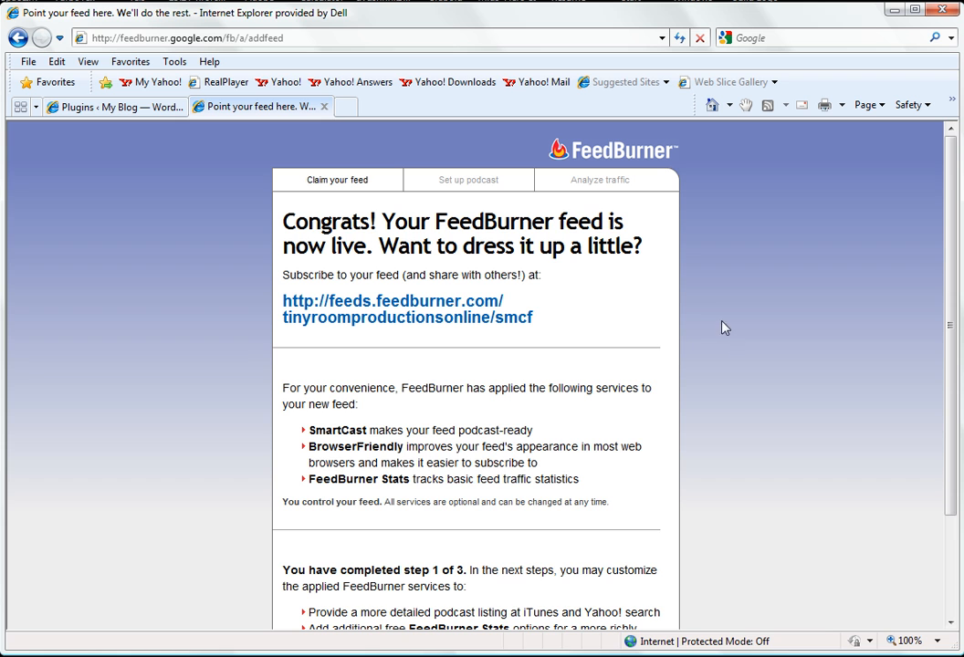
# Continue to the podcast configuration and exclude the iTunes podcasting elements, keeping enclosures for any rich media file.
pyautogui.scroll(-2, 736, 342)
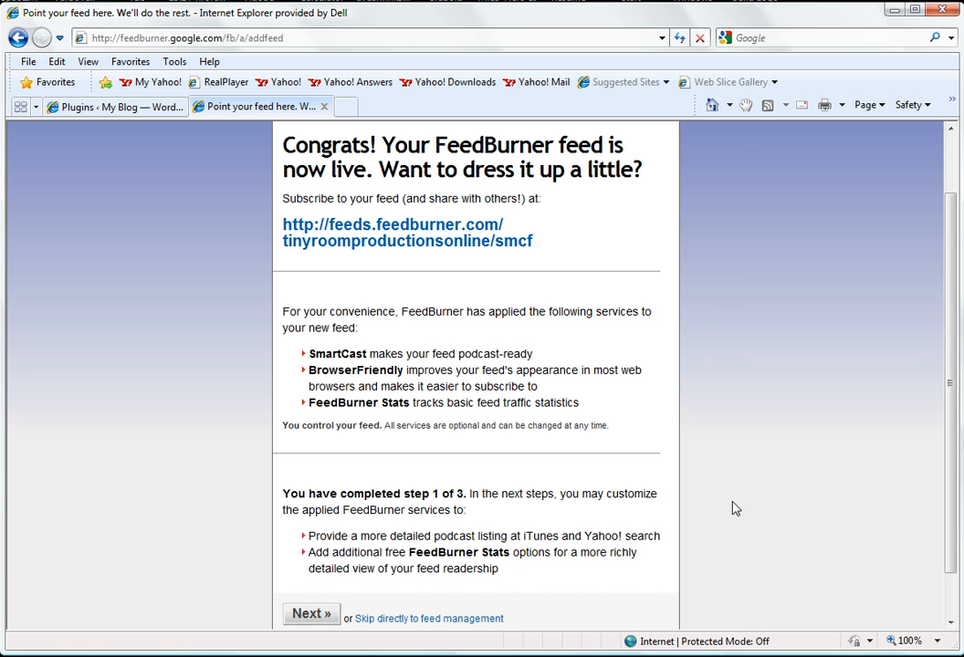
pyautogui.scroll(-2, 513, 297)
pyautogui.click(312, 558)
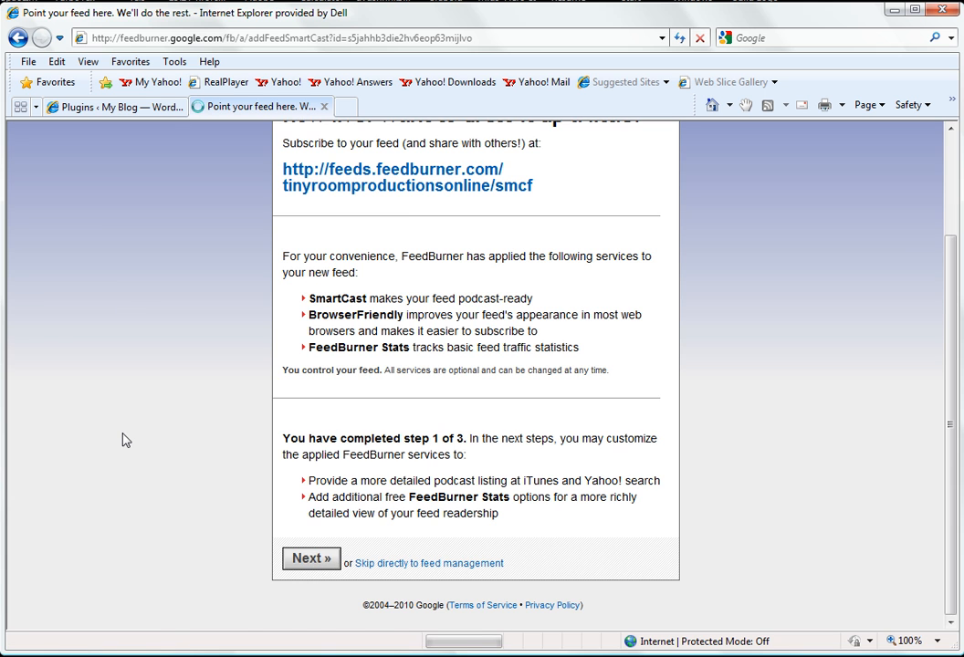
pyautogui.scroll(-2, 768, 384)
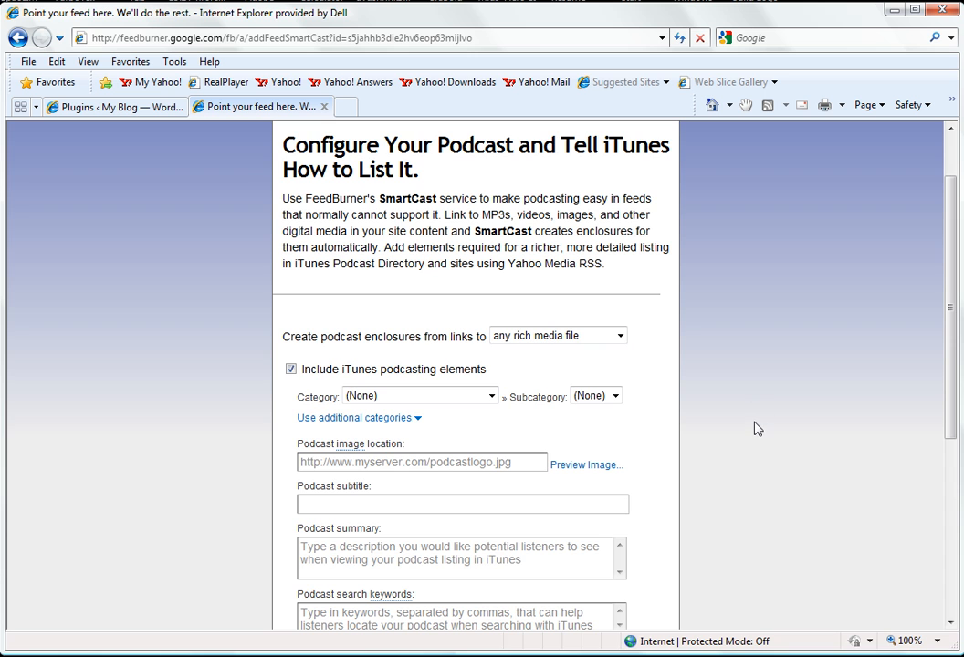
pyautogui.scroll(-2, 754, 424)
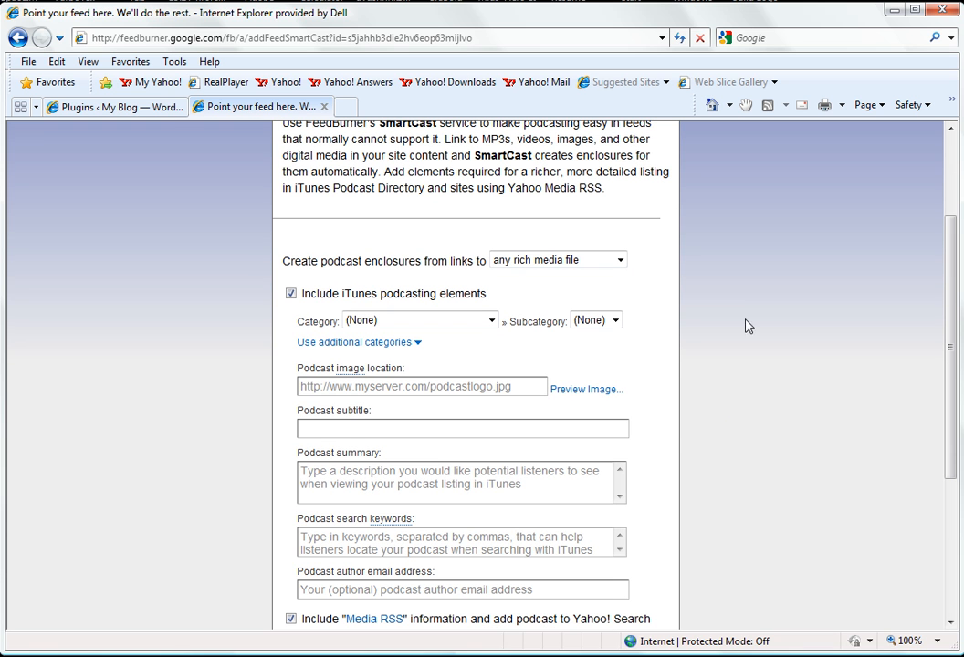
pyautogui.click(620, 260)
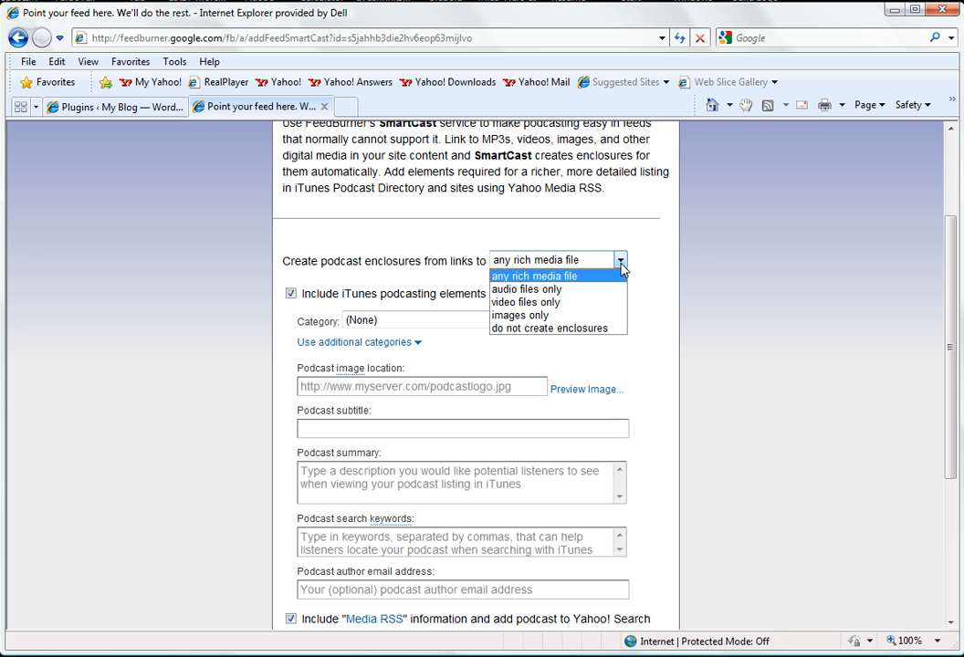
pyautogui.click(620, 262)
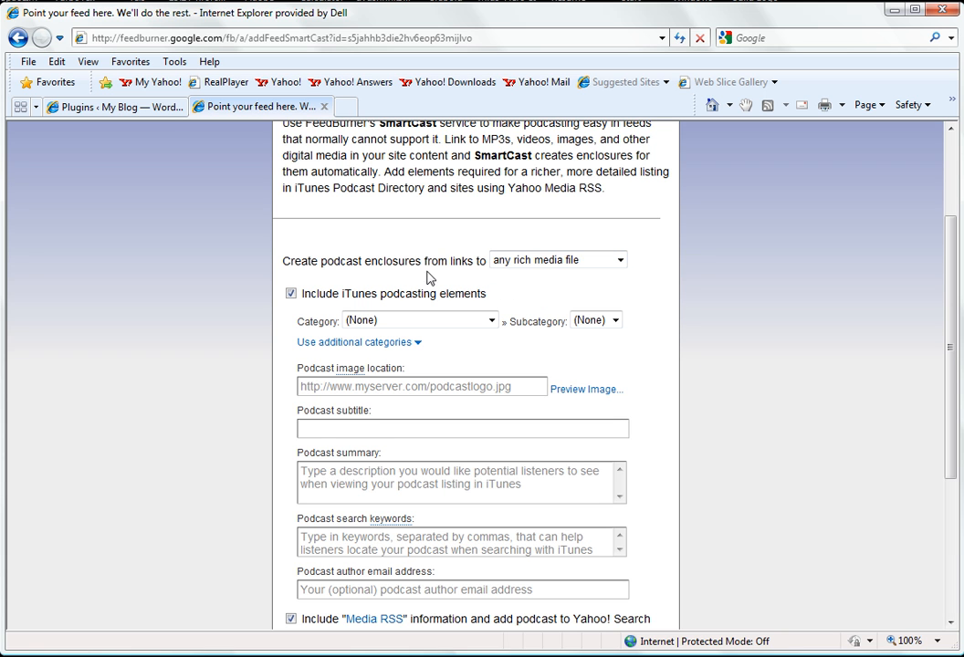
pyautogui.click(492, 321)
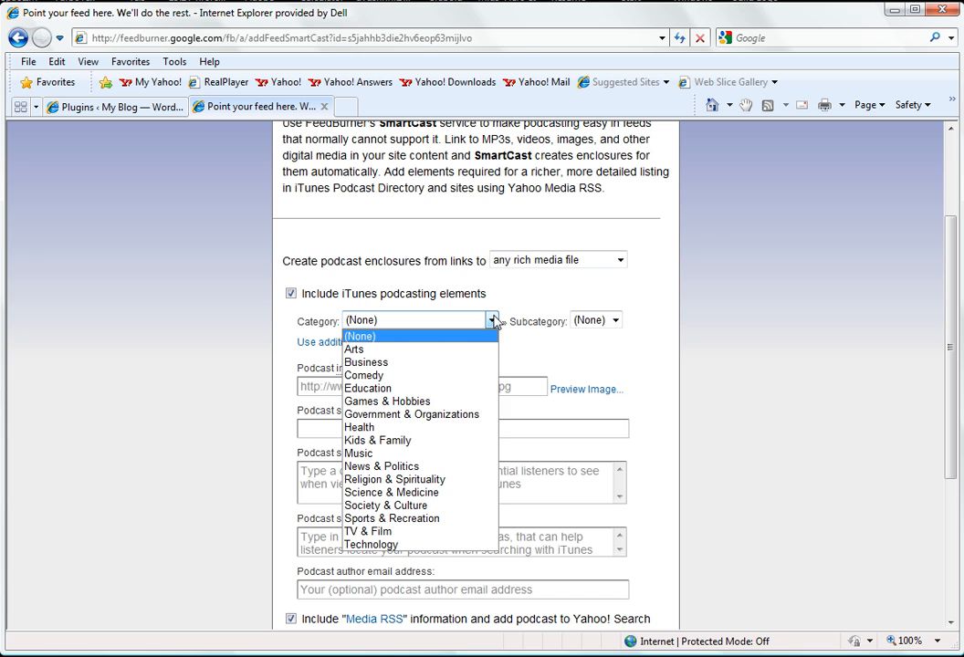
pyautogui.click(290, 293)
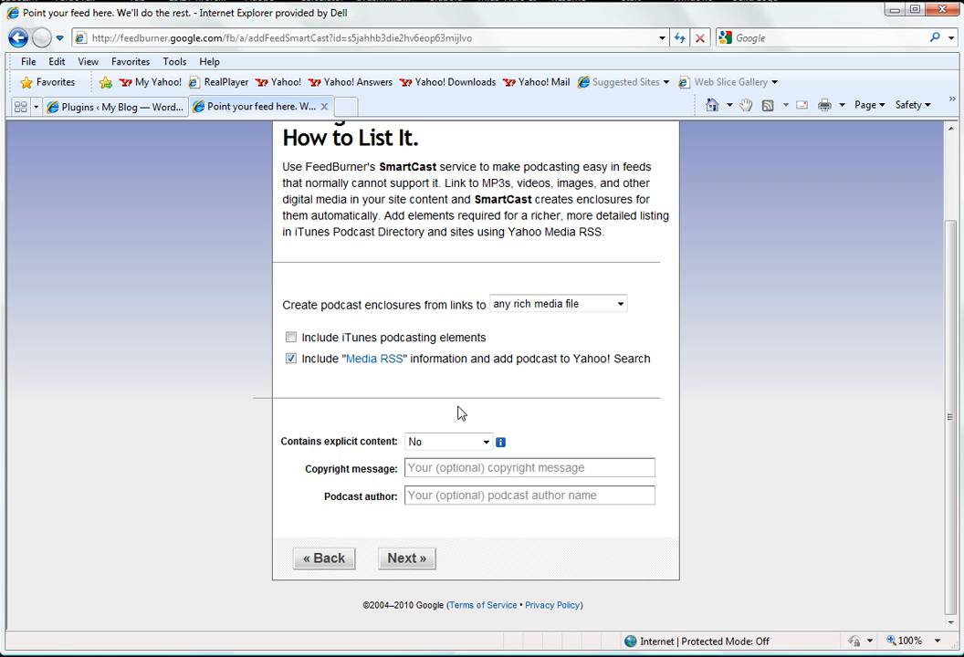
# Set explicit content to No, add the copyright message requiring permission from TRP and the podcast author TinyRoom, and submit the podcast settings.
pyautogui.click(461, 442)
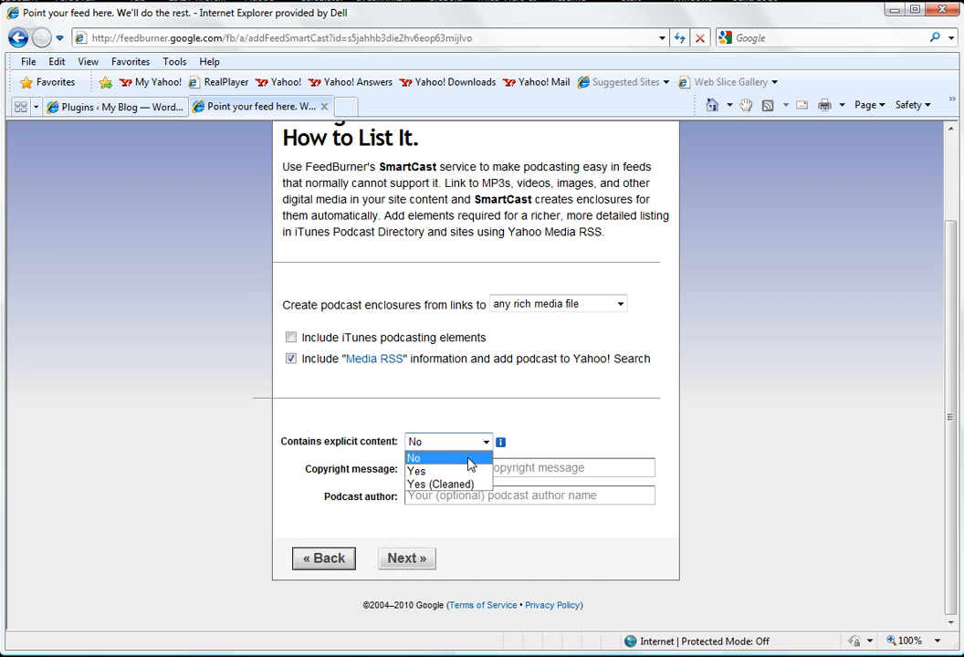
pyautogui.click(470, 460)
pyautogui.click(591, 448)
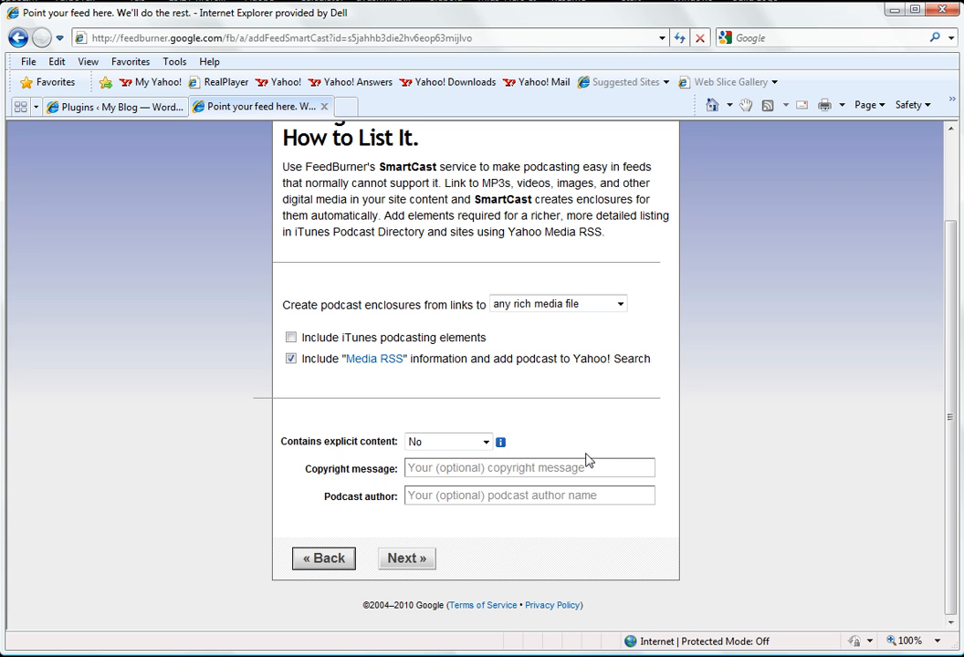
pyautogui.click(595, 468)
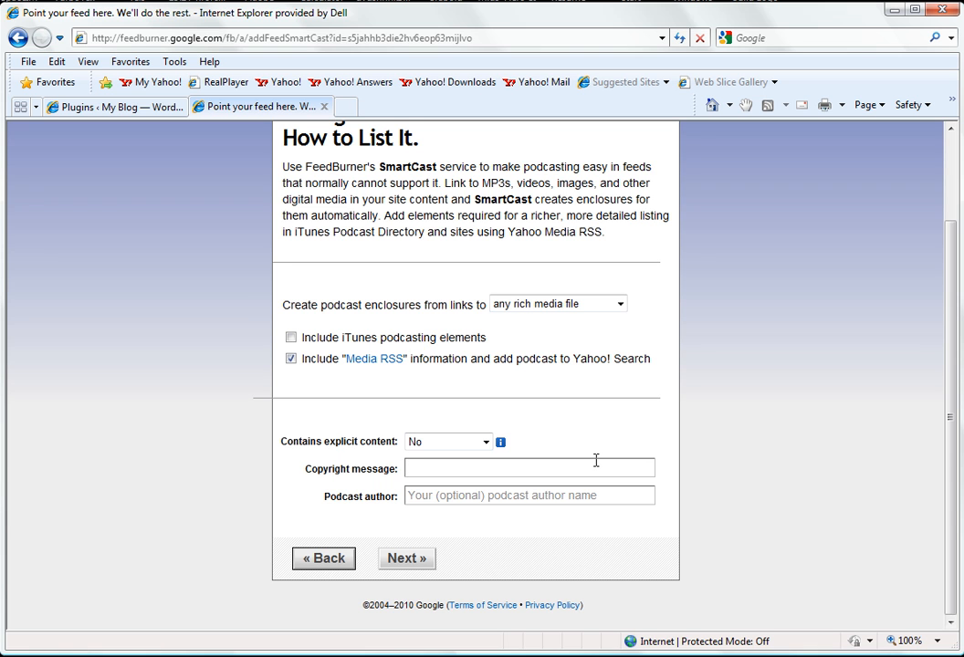
pyautogui.hotkey('ctrl', 'v')
pyautogui.click(608, 496)
pyautogui.write('TinyRoom')
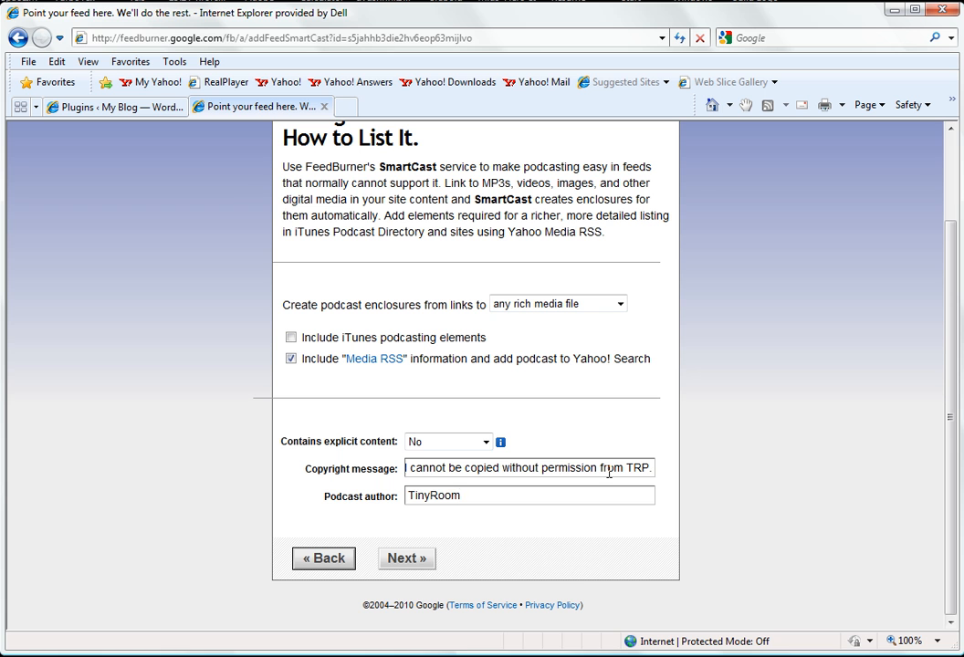
pyautogui.click(418, 558)
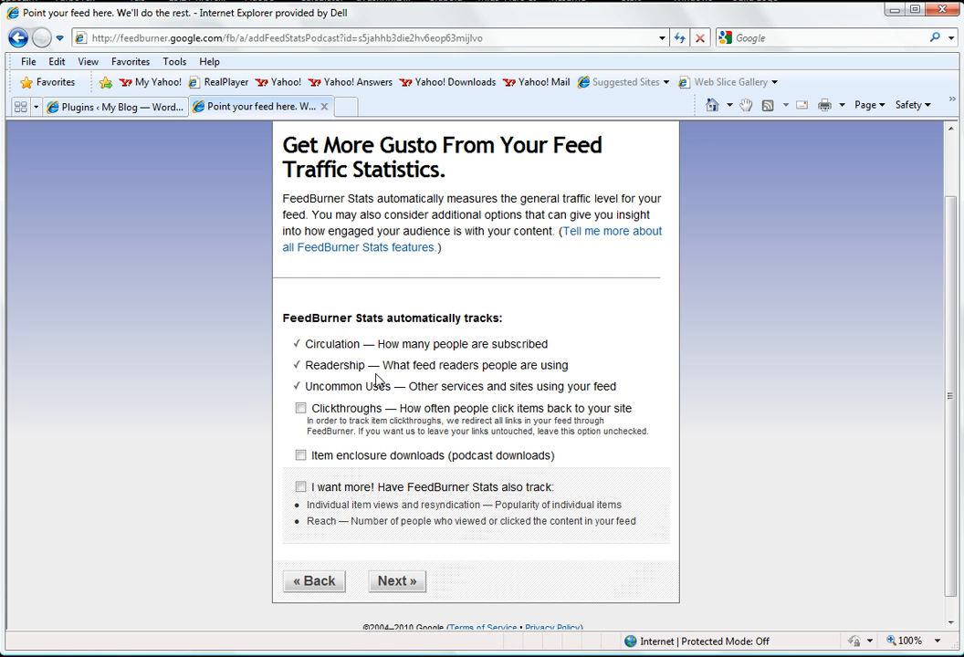
# Accept the default traffic statistics options and review the integration, publicizing and optimizing suggestions for the new feed.
pyautogui.click(393, 581)
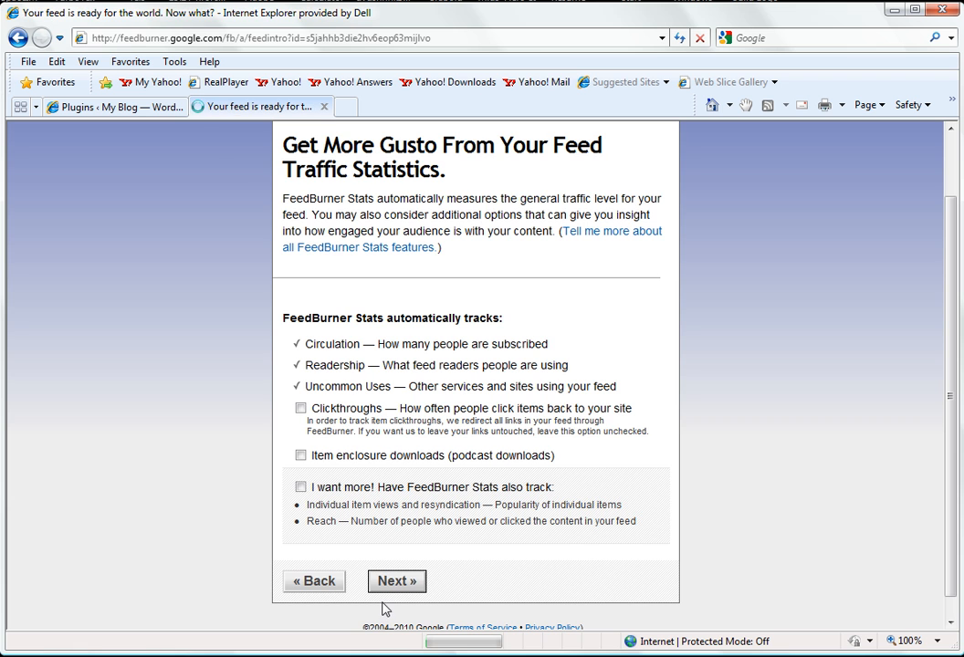
pyautogui.scroll(-3, 732, 402)
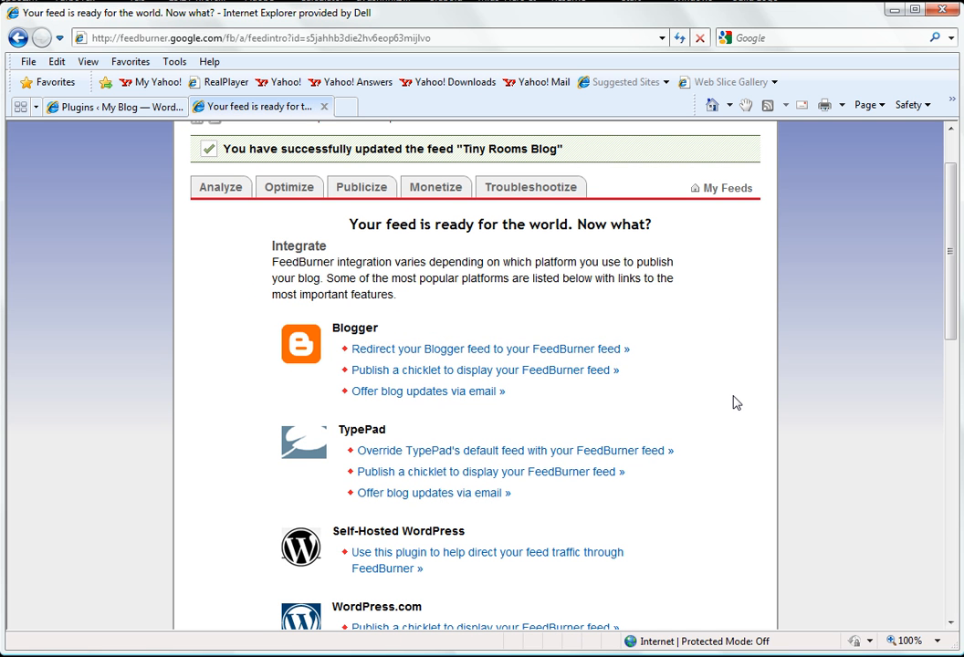
pyautogui.scroll(-10, 735, 403)
pyautogui.scroll(7, 742, 407)
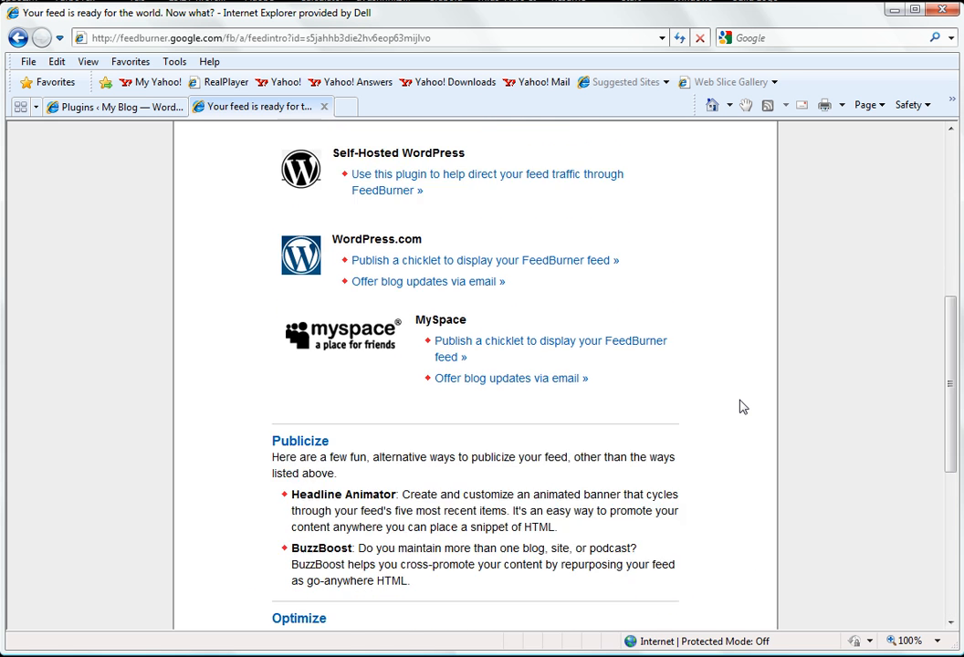
pyautogui.scroll(-3, 742, 407)
pyautogui.scroll(-5, 742, 407)
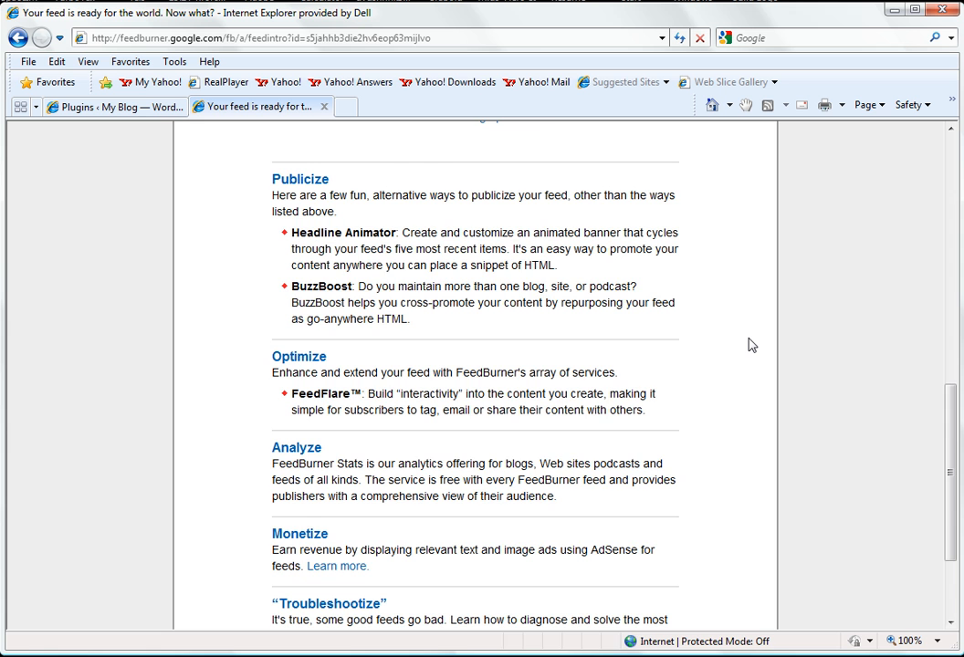
pyautogui.scroll(-3, 750, 344)
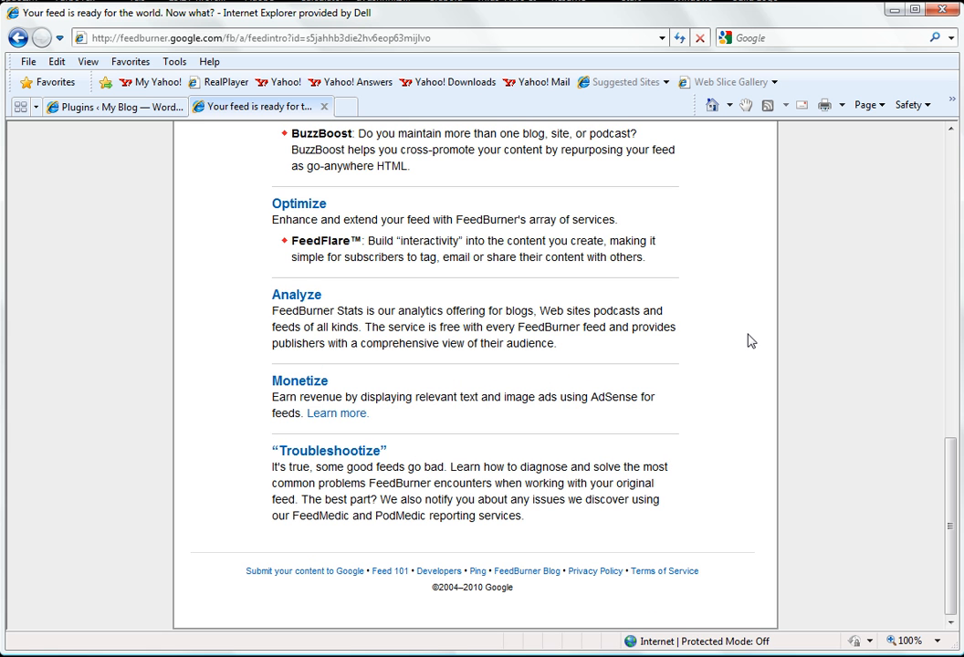
pyautogui.scroll(15, 750, 340)
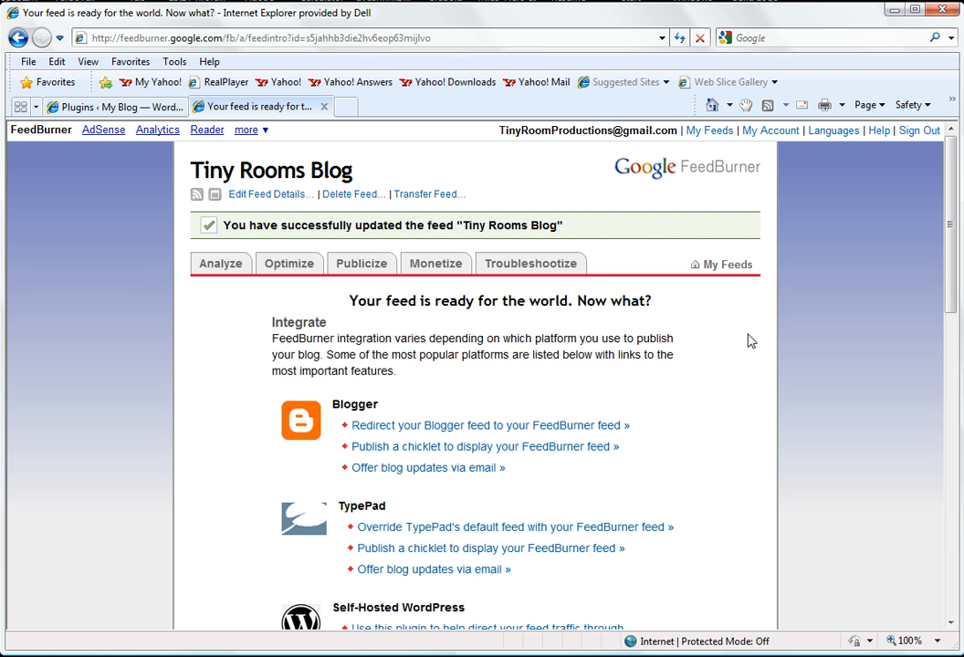
# Activate the SmartFeed optimization service for the Tiny Rooms Blog feed.
pyautogui.click(290, 265)
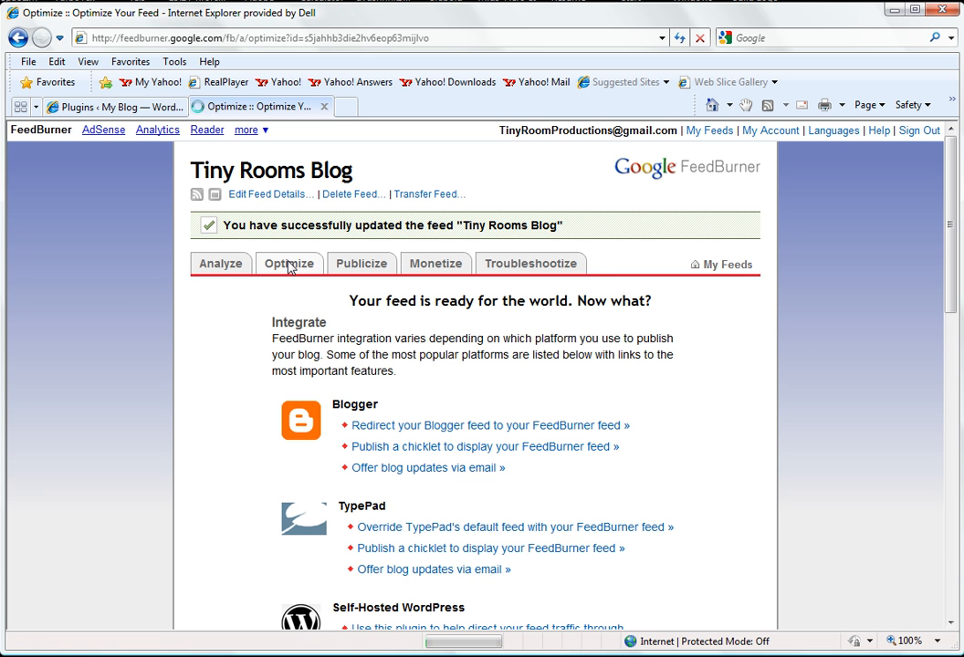
pyautogui.scroll(-2, 527, 323)
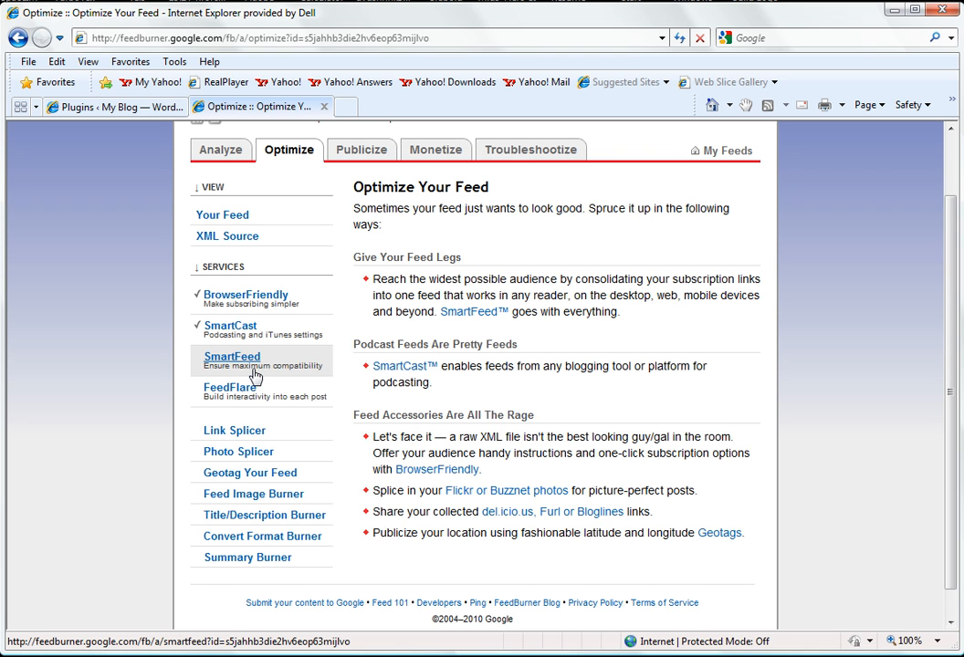
pyautogui.click(233, 357)
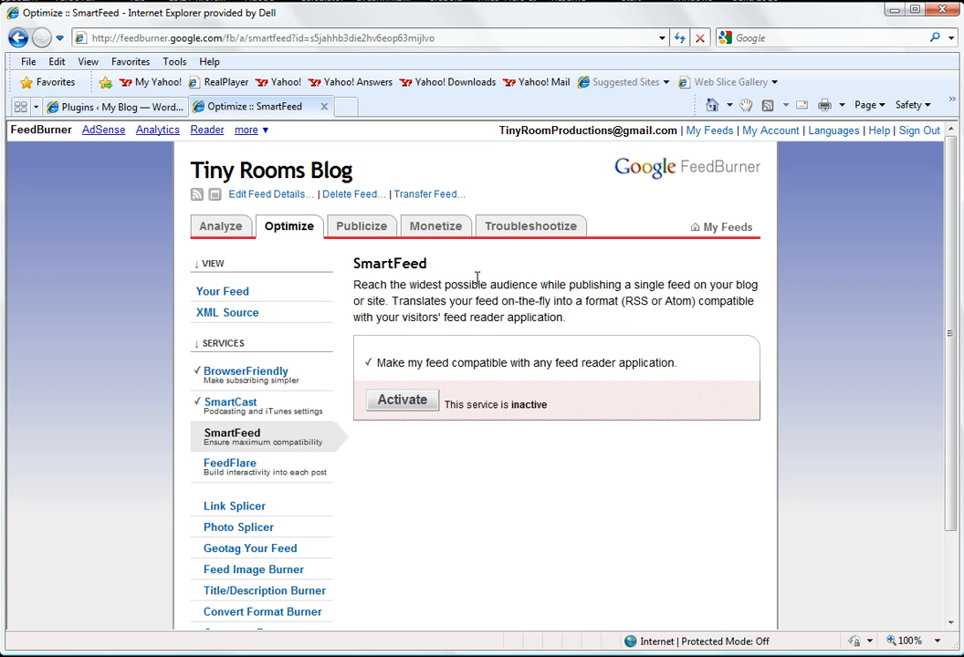
pyautogui.click(407, 403)
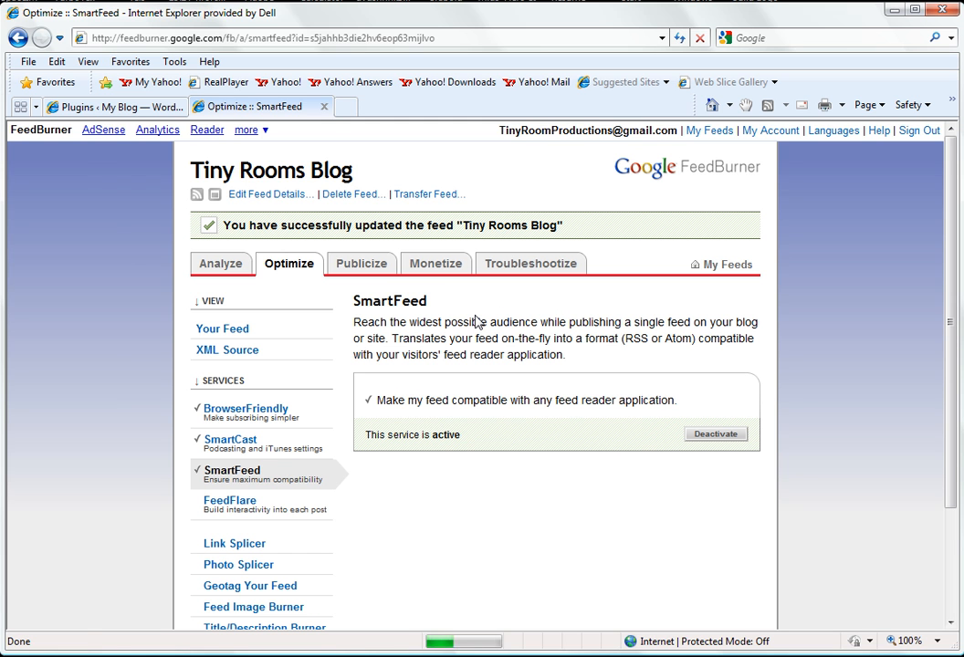
# Open the feed details form, review the feed's title, original feed and address, and close it without changes.
pyautogui.click(265, 194)
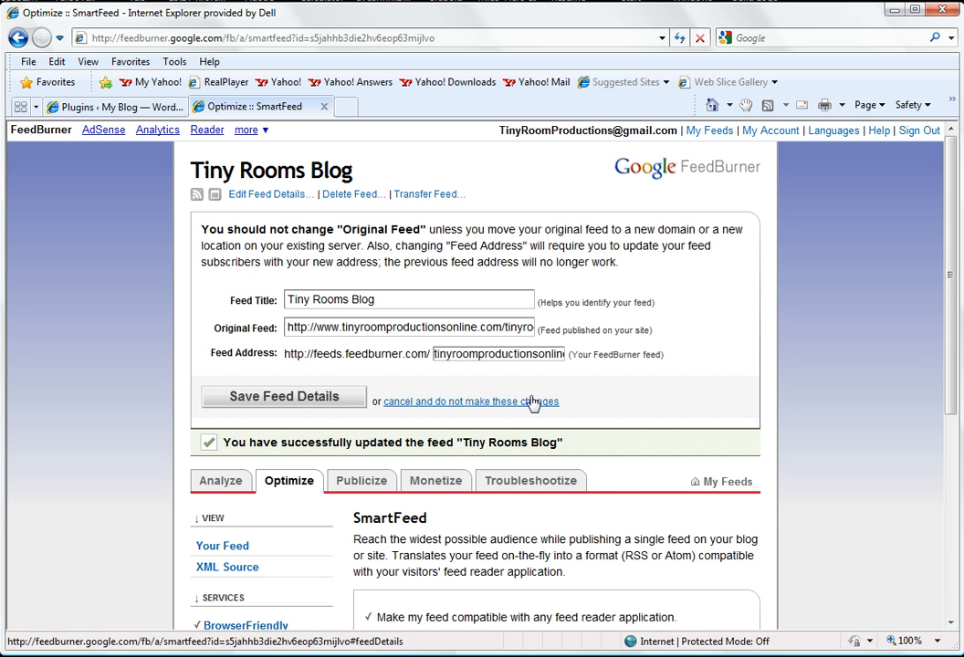
pyautogui.scroll(-2, 603, 402)
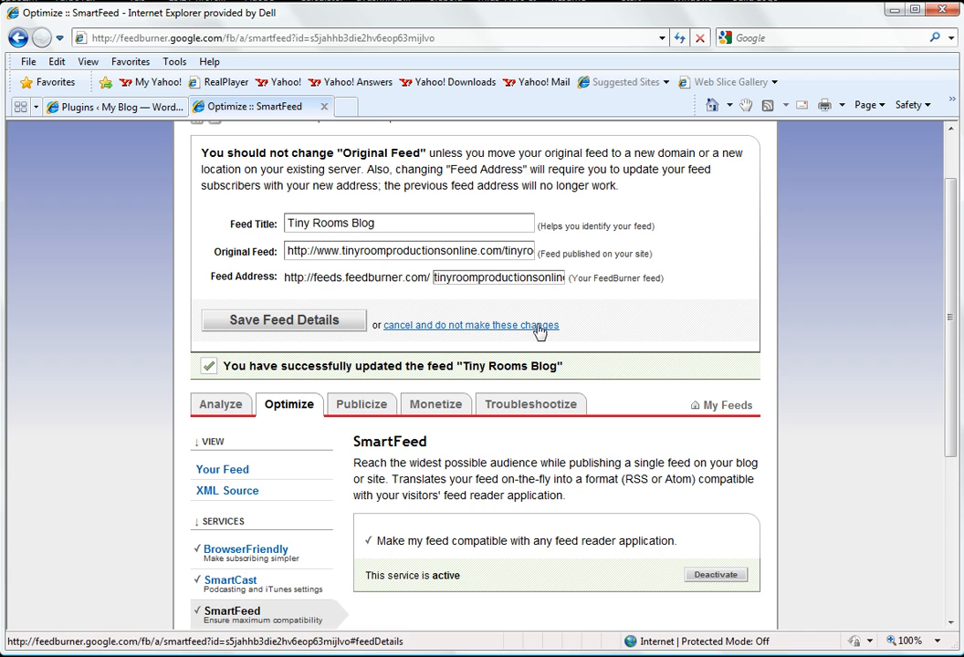
pyautogui.scroll(-2, 638, 340)
pyautogui.click(277, 246)
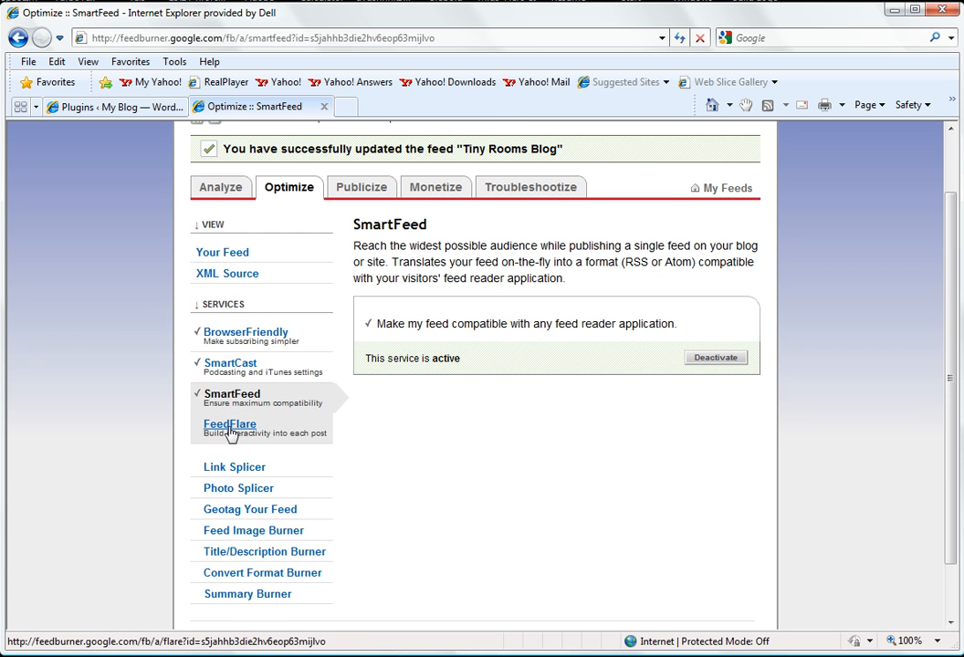
# Open the FeedFlare settings and enable Add to del.icio.us (static) for the feed.
pyautogui.click(231, 427)
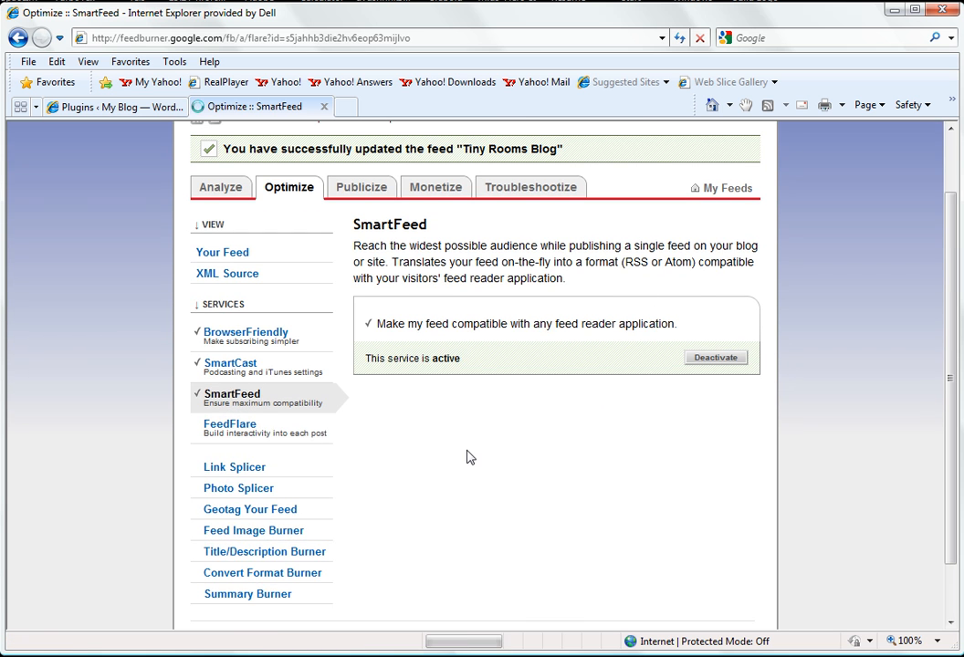
pyautogui.scroll(-2, 761, 456)
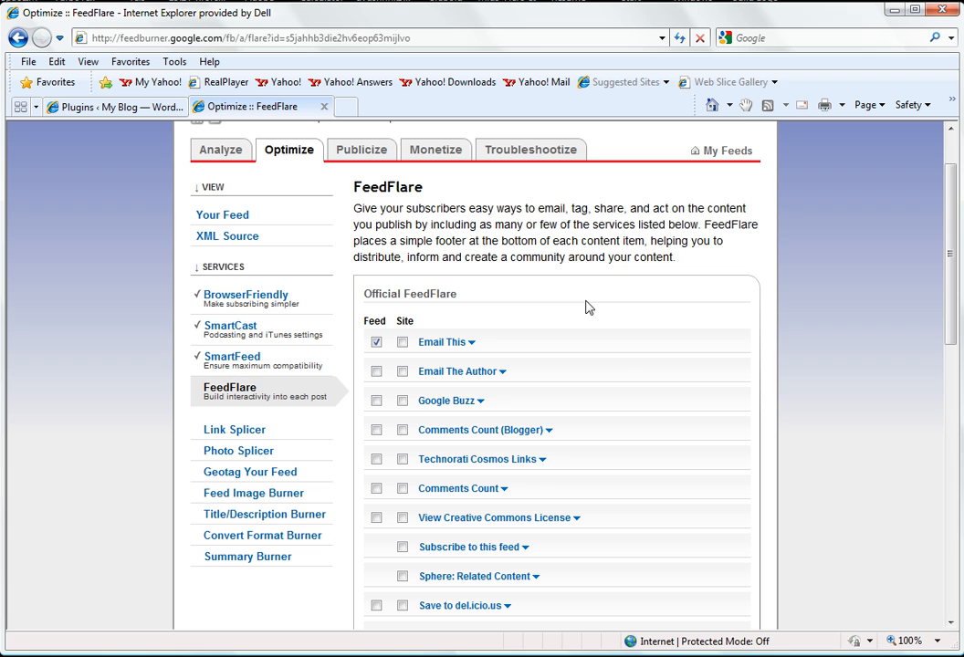
pyautogui.scroll(-1, 674, 355)
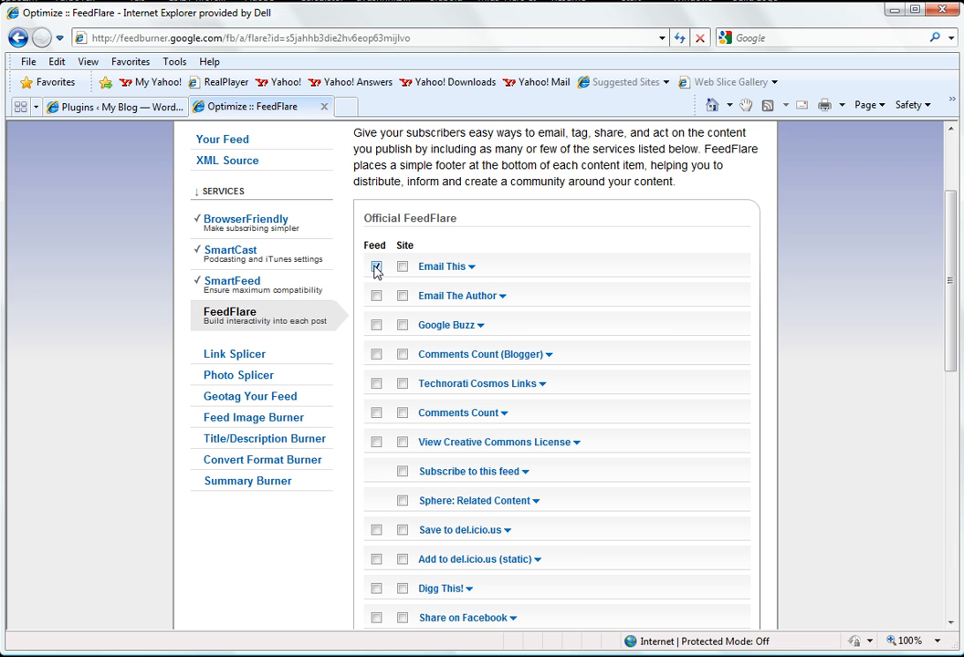
pyautogui.scroll(-2, 666, 494)
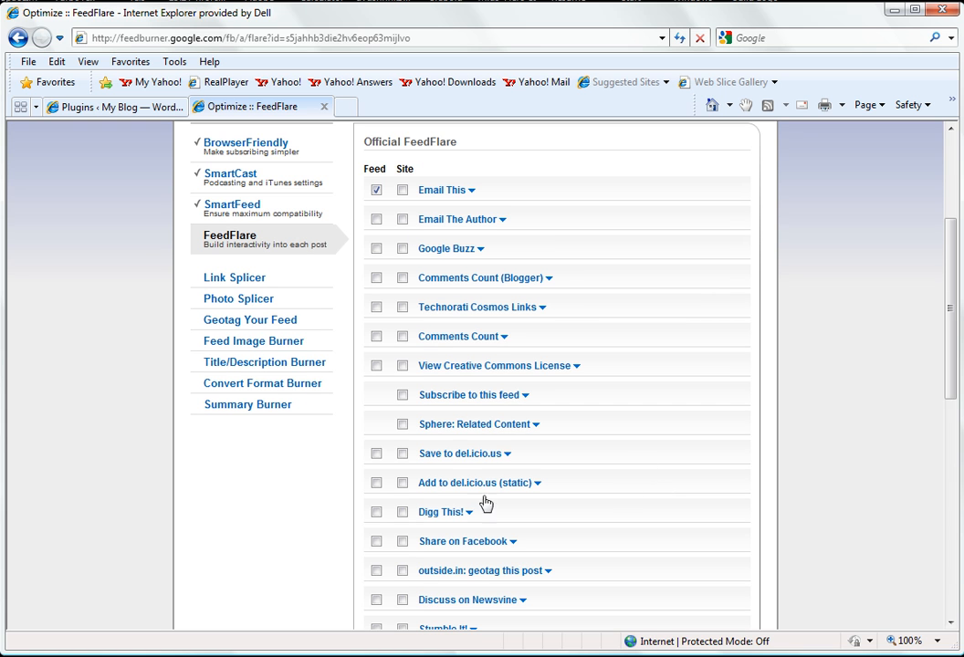
pyautogui.click(376, 483)
# Check the FeedFlare preview, activate the FeedFlare service and save its settings.
pyautogui.scroll(-8, 659, 556)
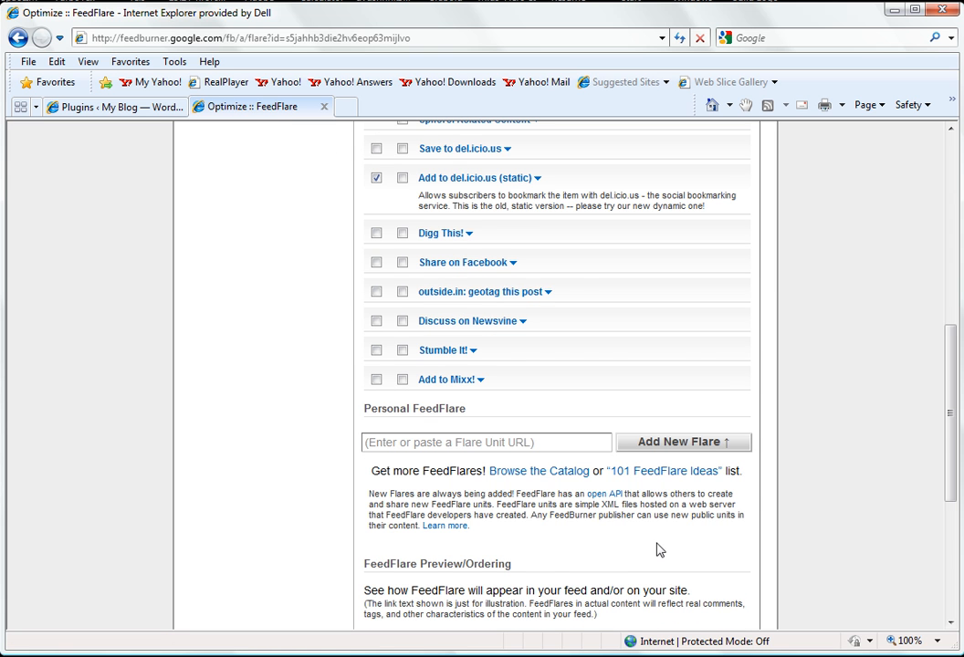
pyautogui.scroll(-8, 636, 494)
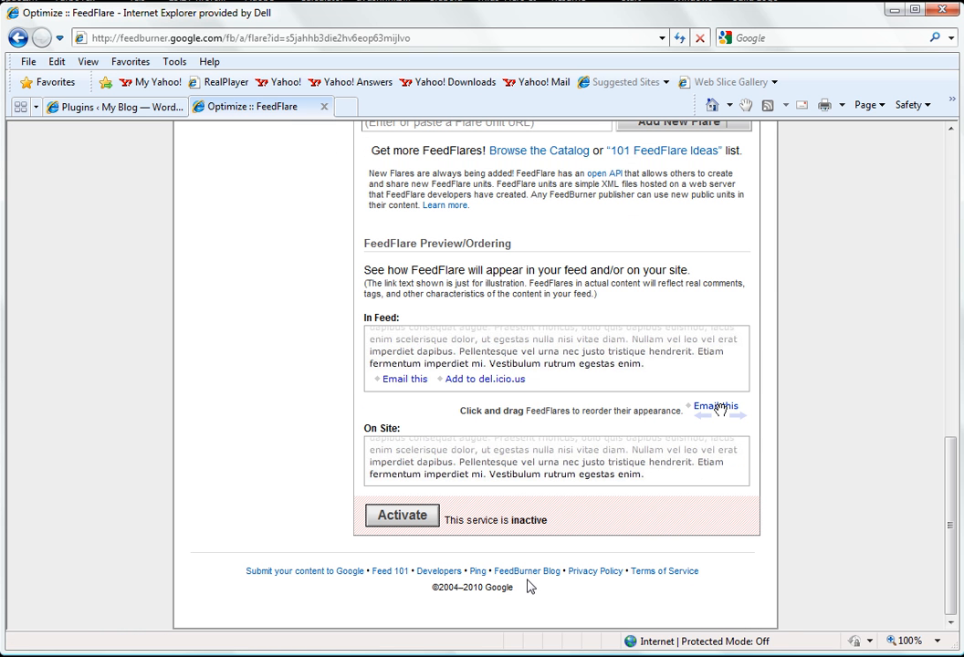
pyautogui.click(404, 518)
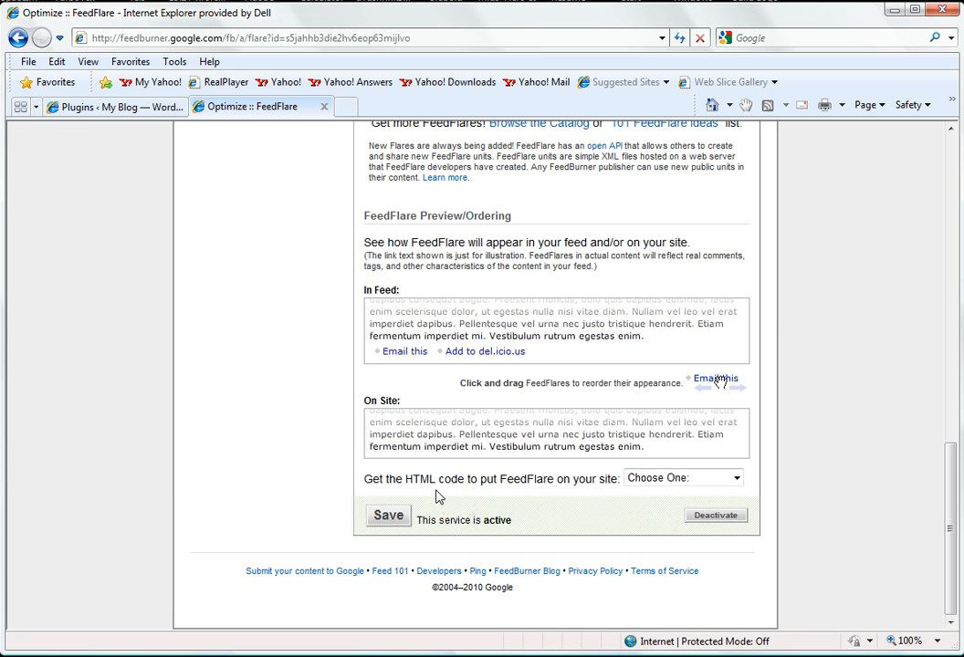
pyautogui.click(395, 517)
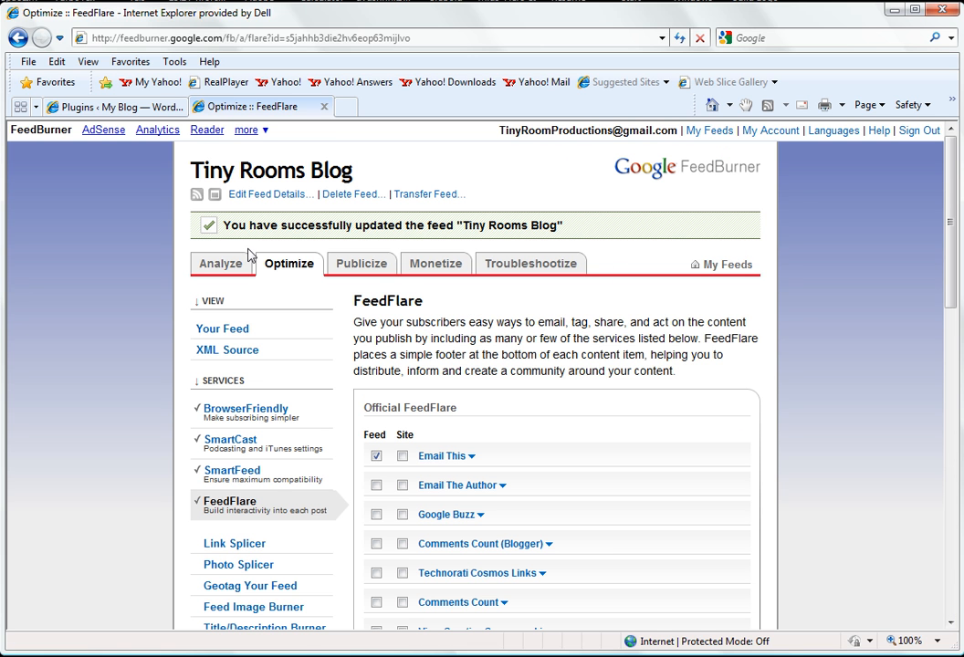
# Look at the blog's WordPress plugins page and return to FeedBurner's optimization section for the Tiny Rooms Blog feed.
pyautogui.click(102, 107)
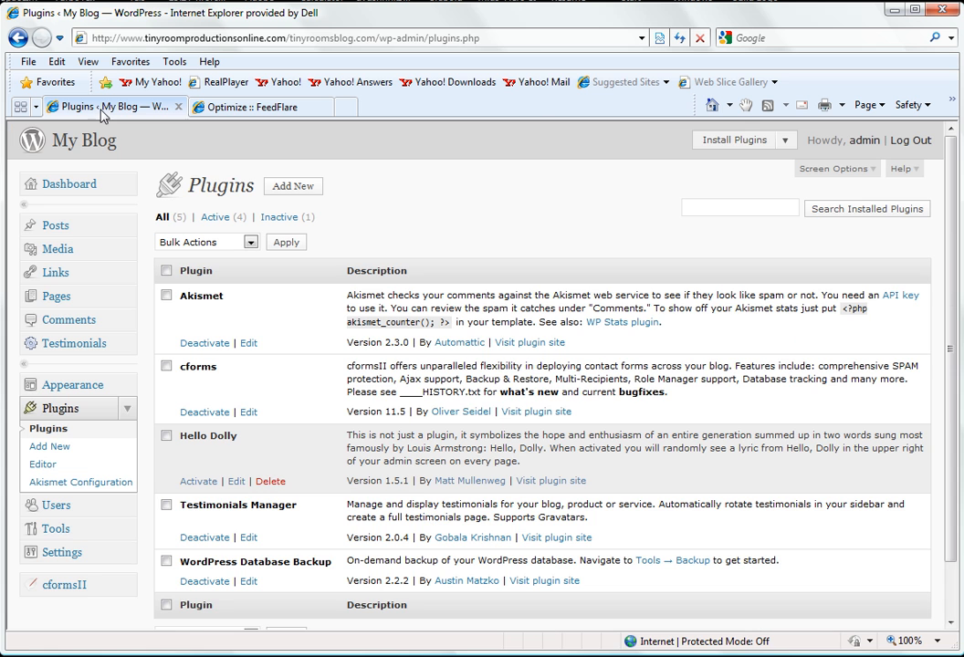
pyautogui.click(685, 41)
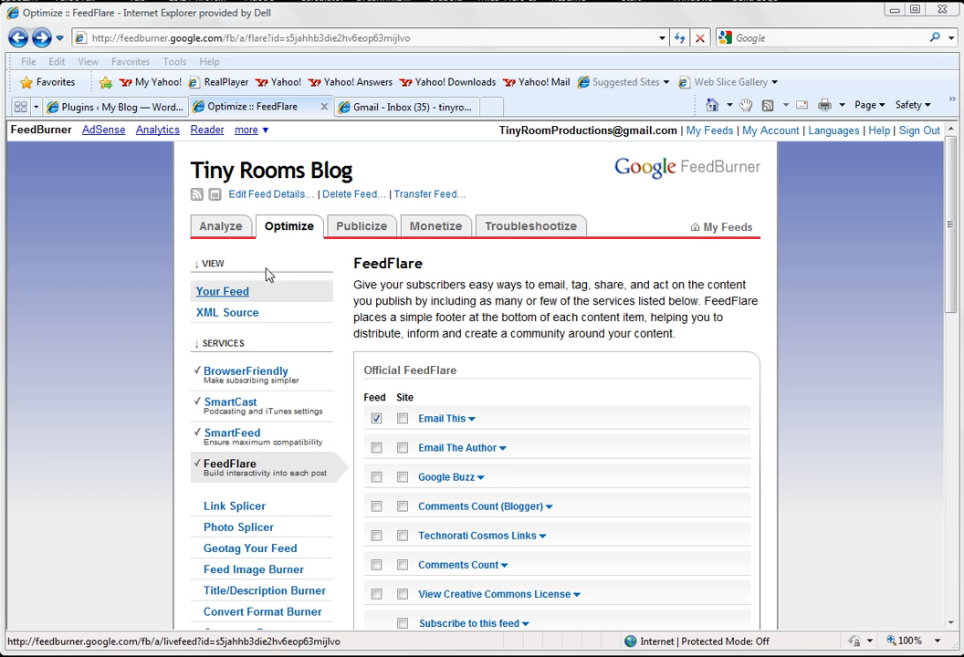
pyautogui.click(235, 293)
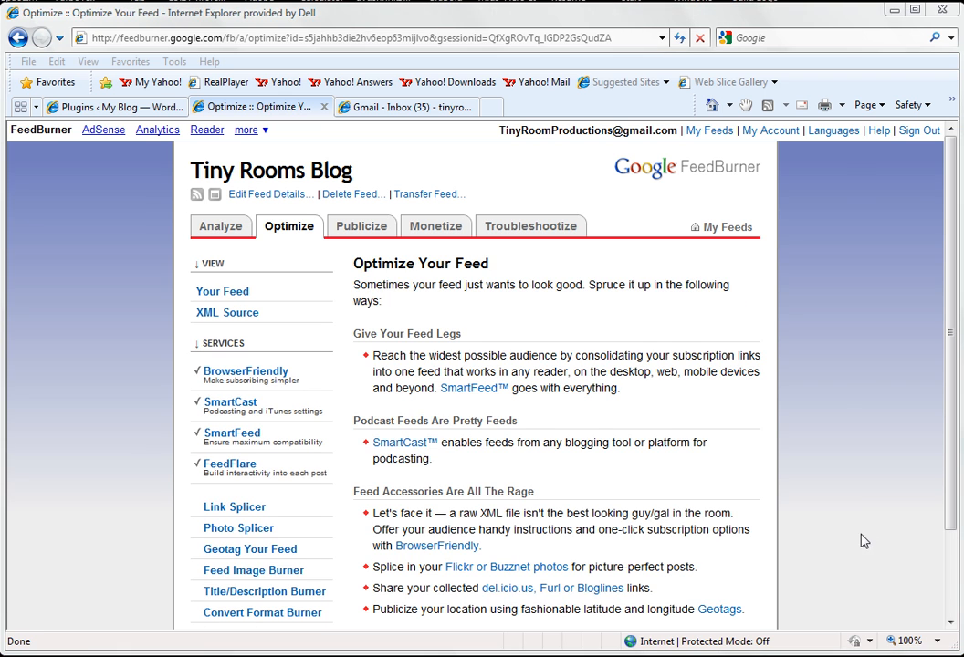
# Open the BrowserFriendly service and review its theme, subscription and content options.
pyautogui.click(280, 377)
pyautogui.click(280, 377)
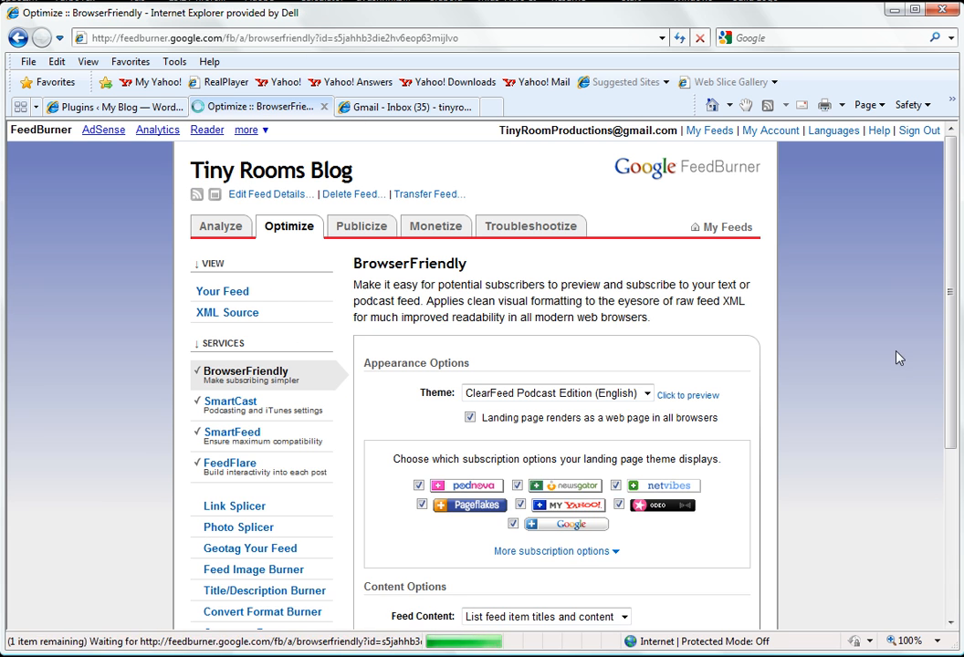
pyautogui.scroll(-2, 902, 354)
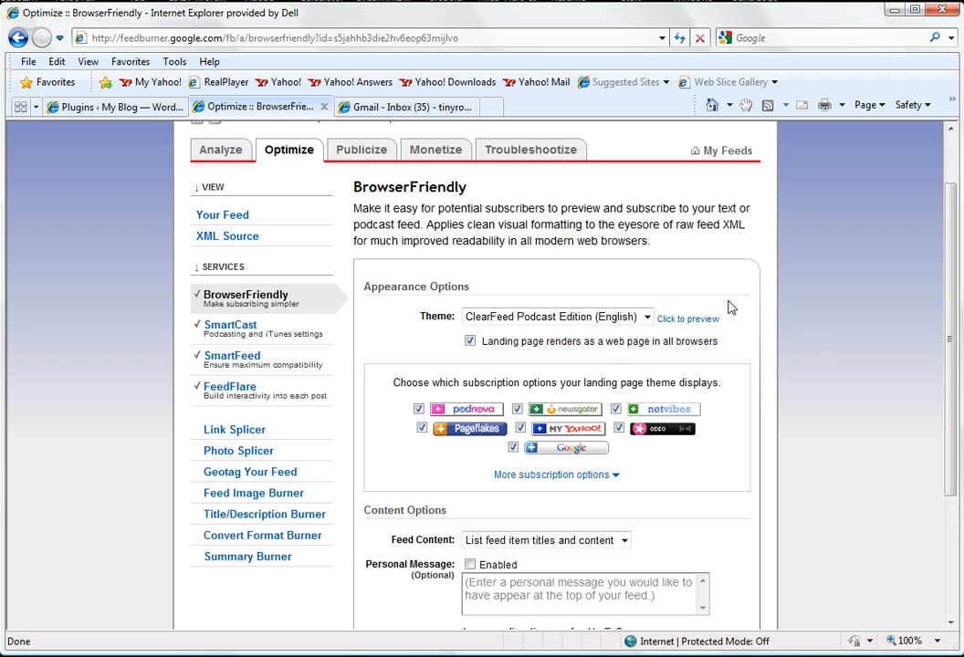
pyautogui.scroll(-2, 787, 342)
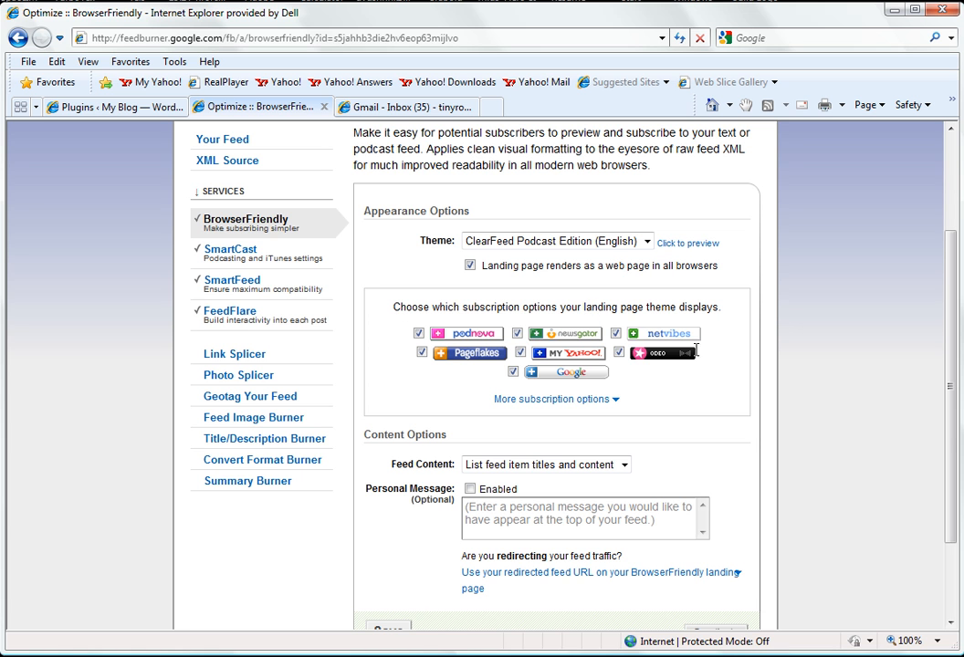
pyautogui.scroll(-3, 748, 376)
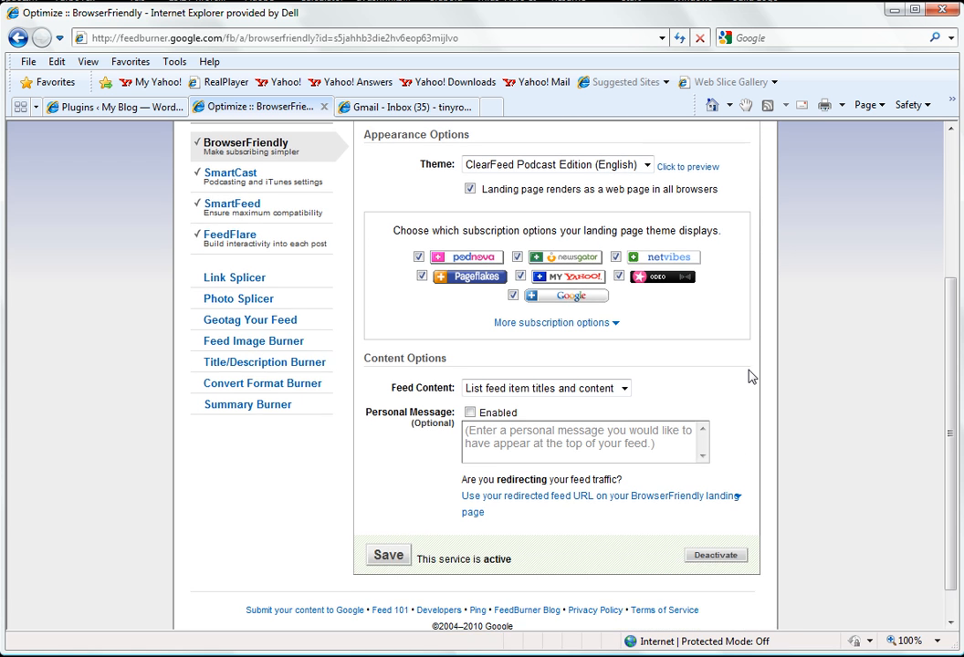
# Choose List feed item titles and content as the BrowserFriendly feed content and save the settings.
pyautogui.click(624, 349)
pyautogui.click(624, 352)
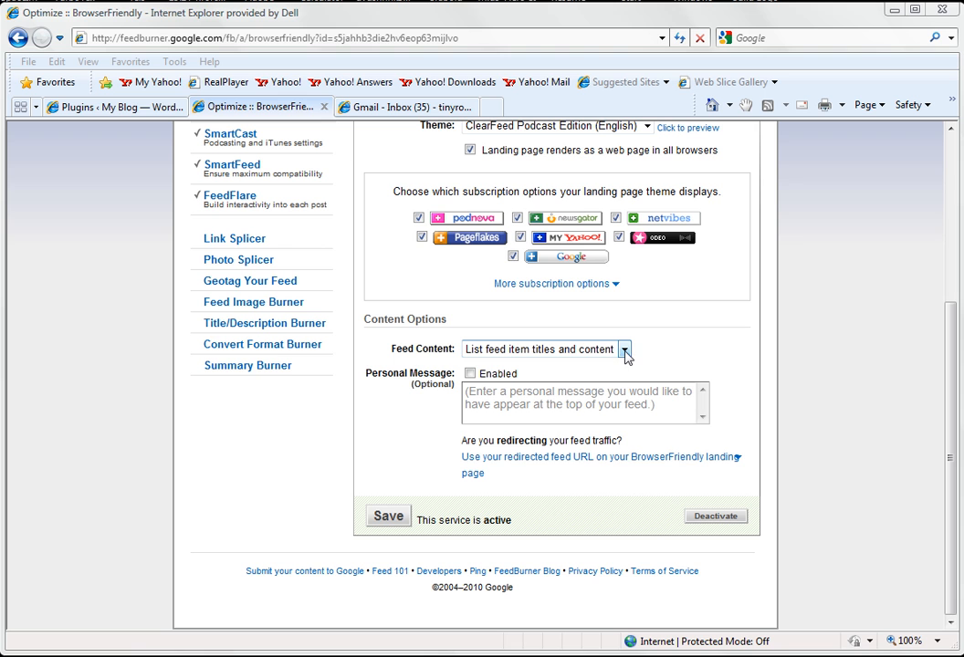
pyautogui.click(621, 352)
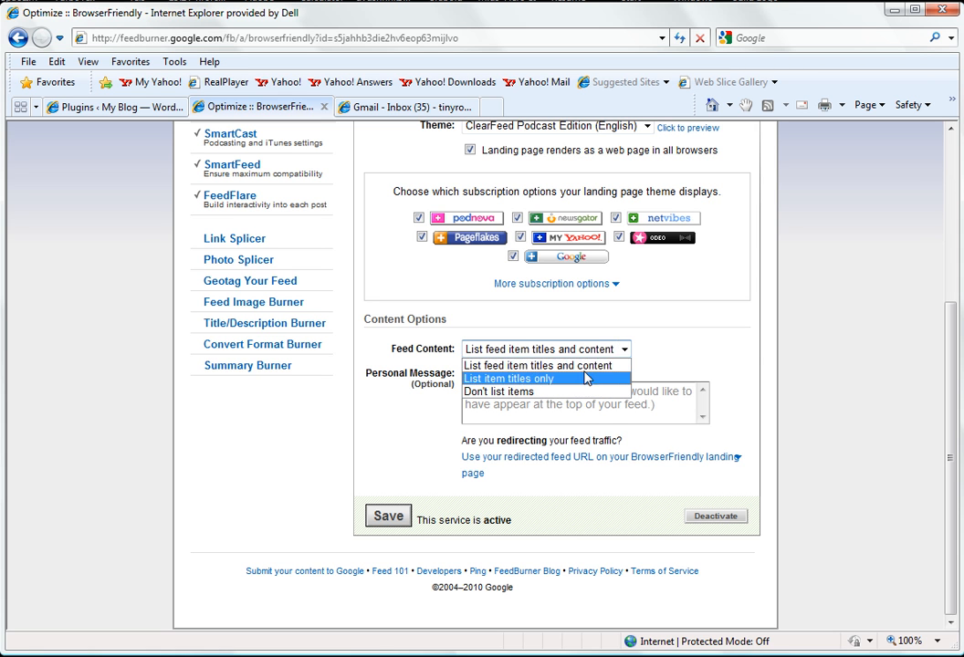
pyautogui.click(586, 369)
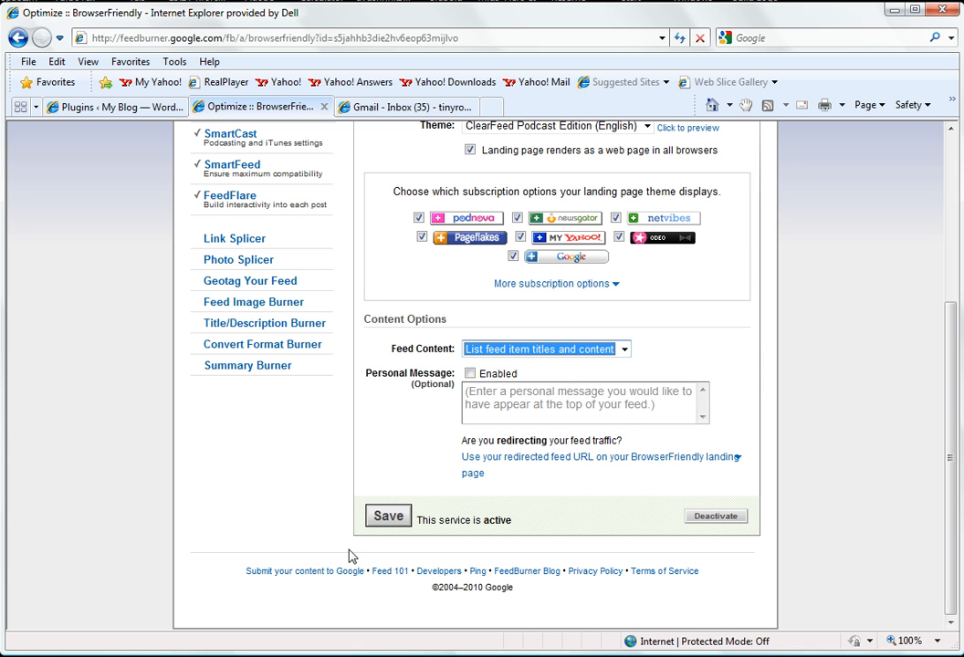
pyautogui.click(389, 517)
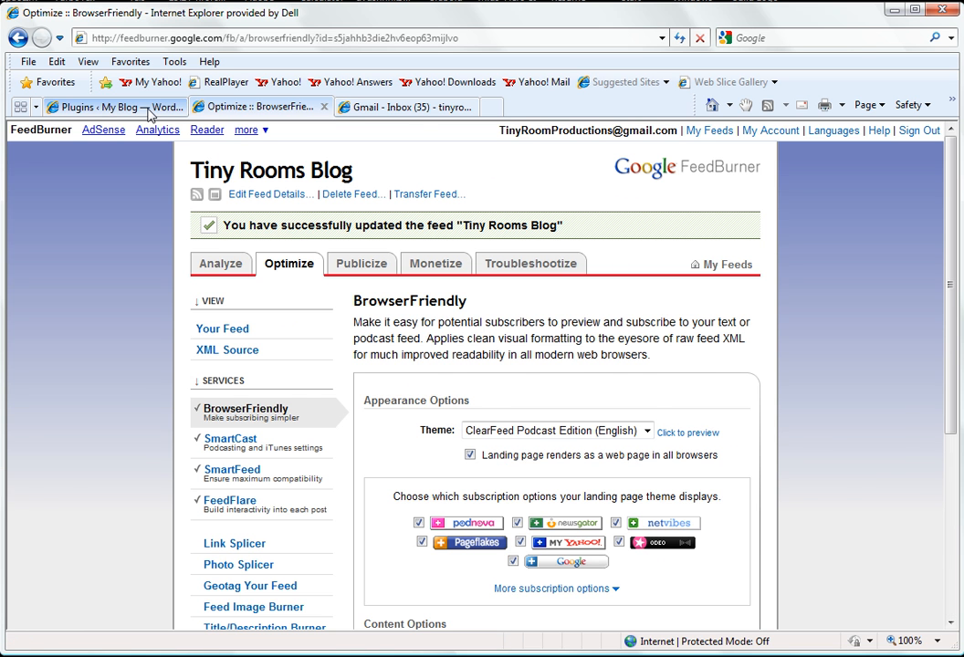
# In WordPress, publish a new post titled "Using Feedburner.com" with the text "This is a post to see how feedburner.com is keeping track of my site!".
pyautogui.click(151, 109)
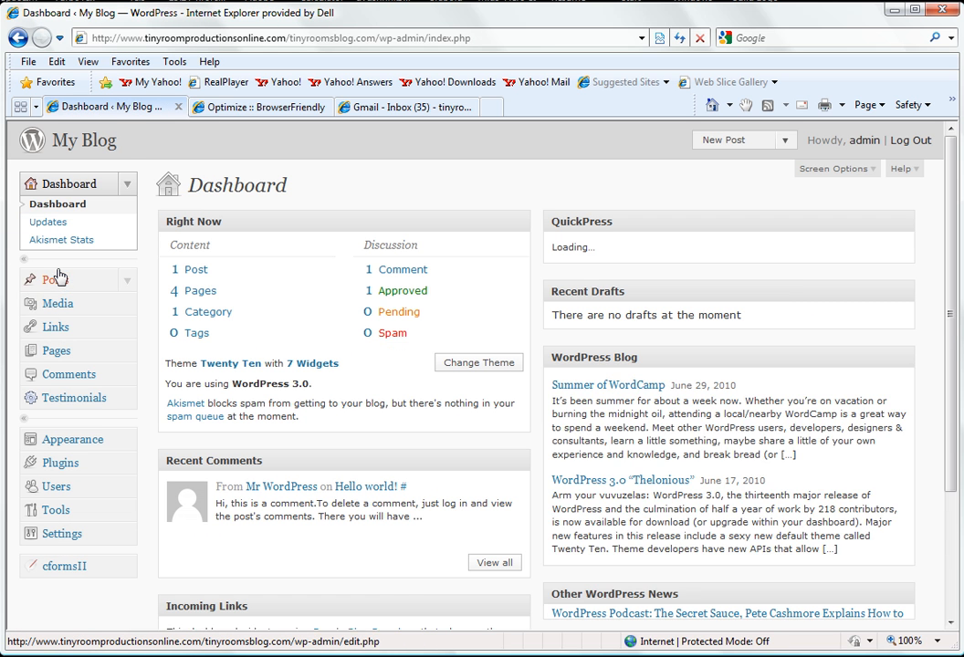
pyautogui.click(57, 276)
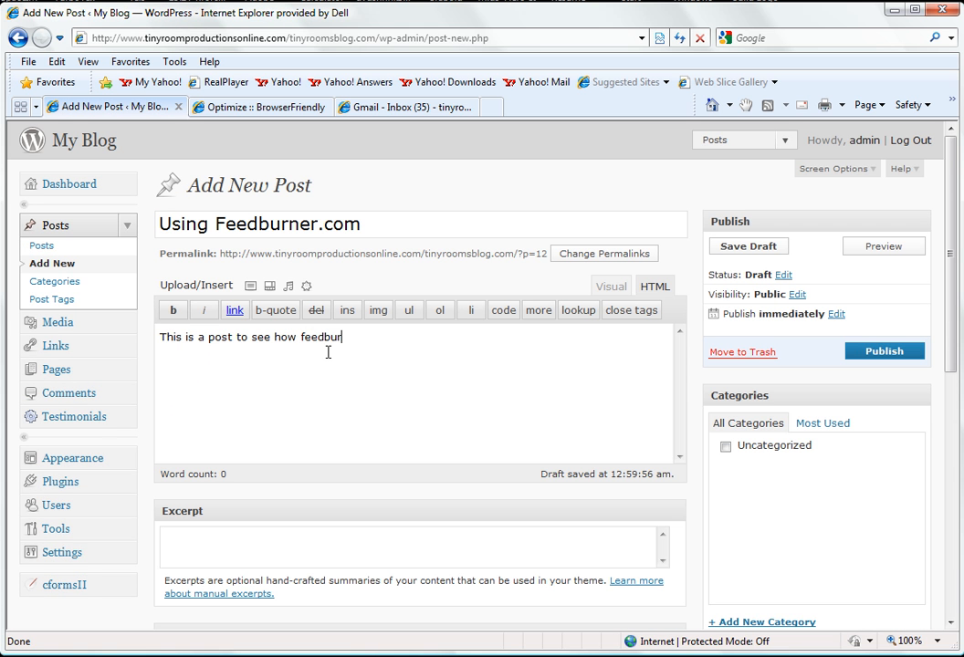
pyautogui.write('ner.com is keeping track of my site!')
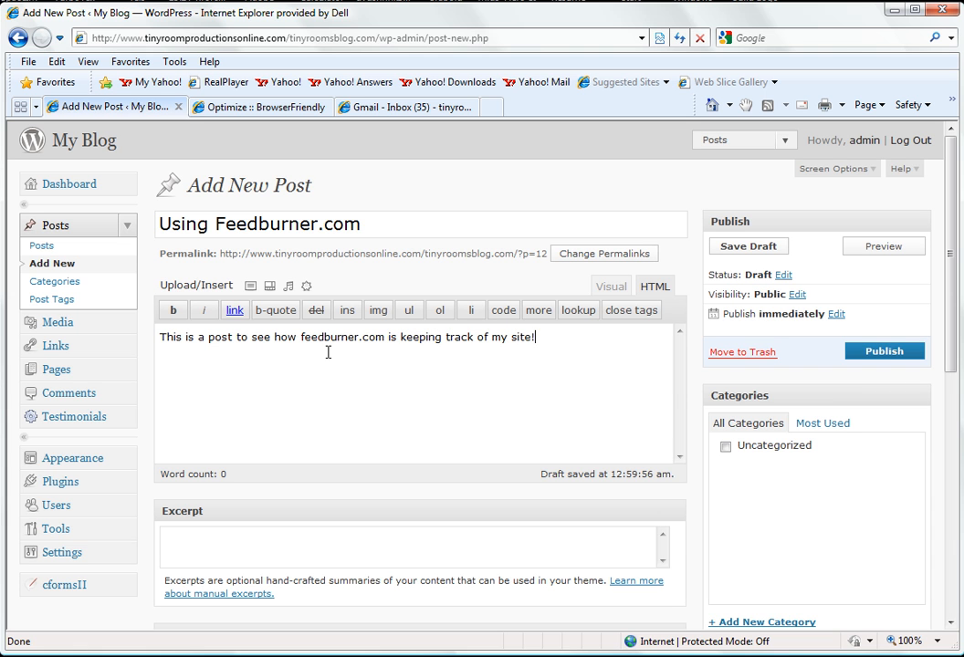
pyautogui.click(894, 353)
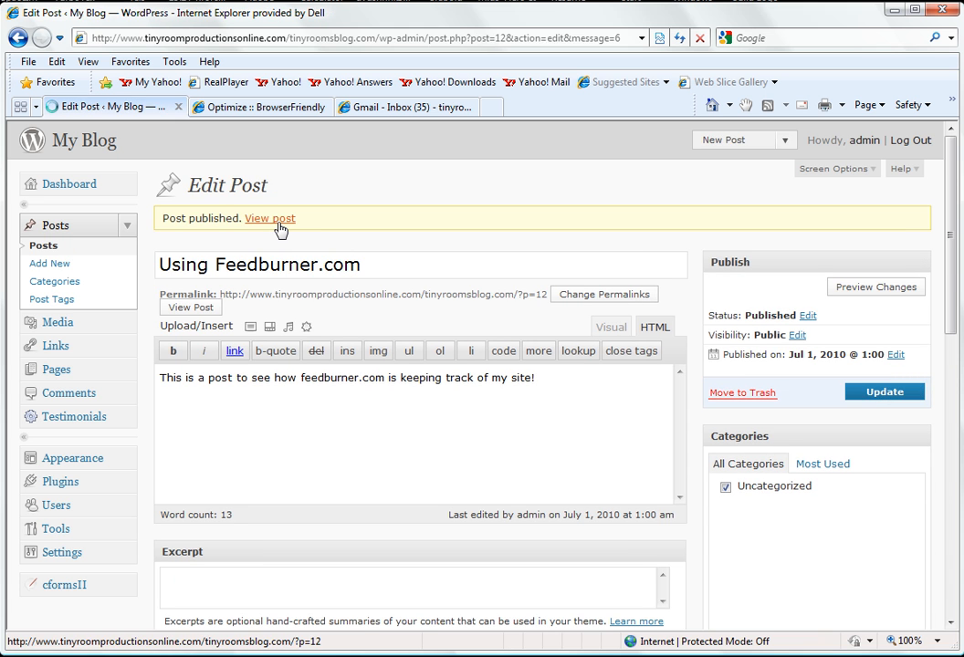
# View the published "Using Feedburner.com" post on the blog.
pyautogui.click(278, 222)
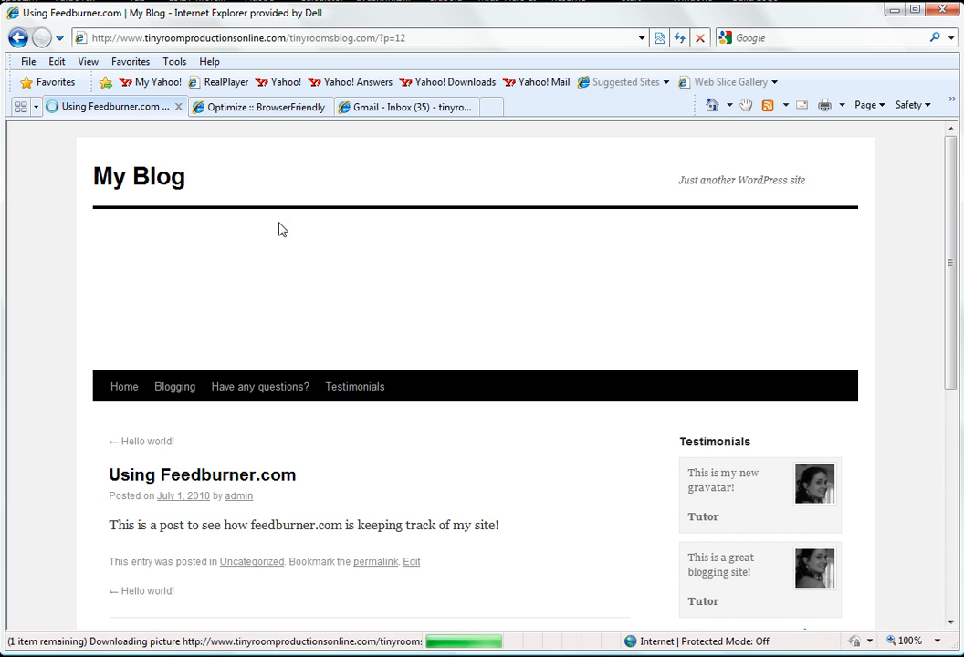
pyautogui.scroll(-3, 514, 390)
pyautogui.scroll(3, 517, 385)
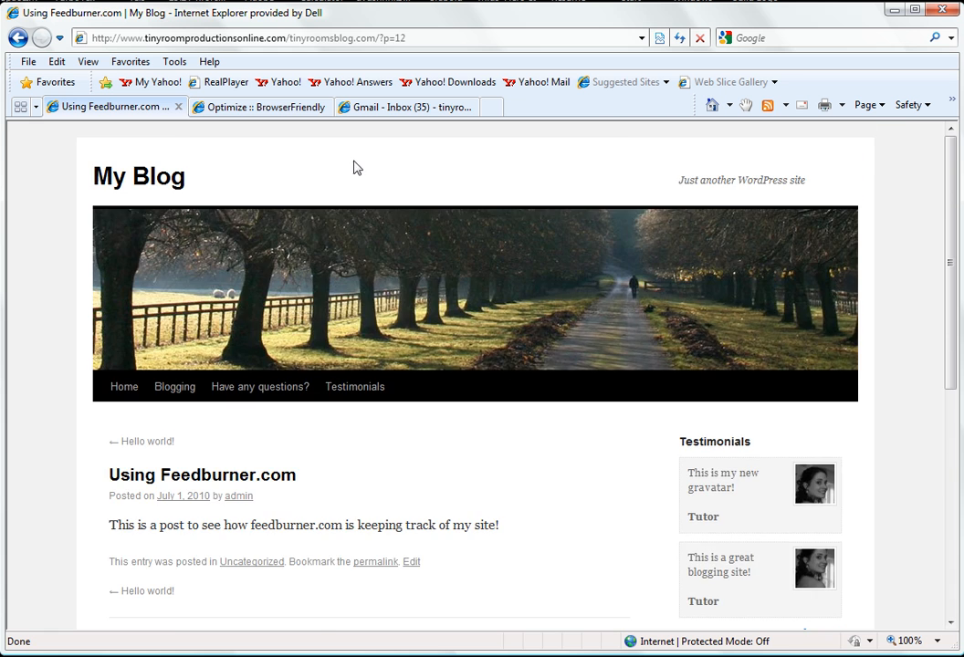
# Return to FeedBurner and review the Feed Stats Dashboard for the Tiny Rooms Blog feed.
pyautogui.click(260, 107)
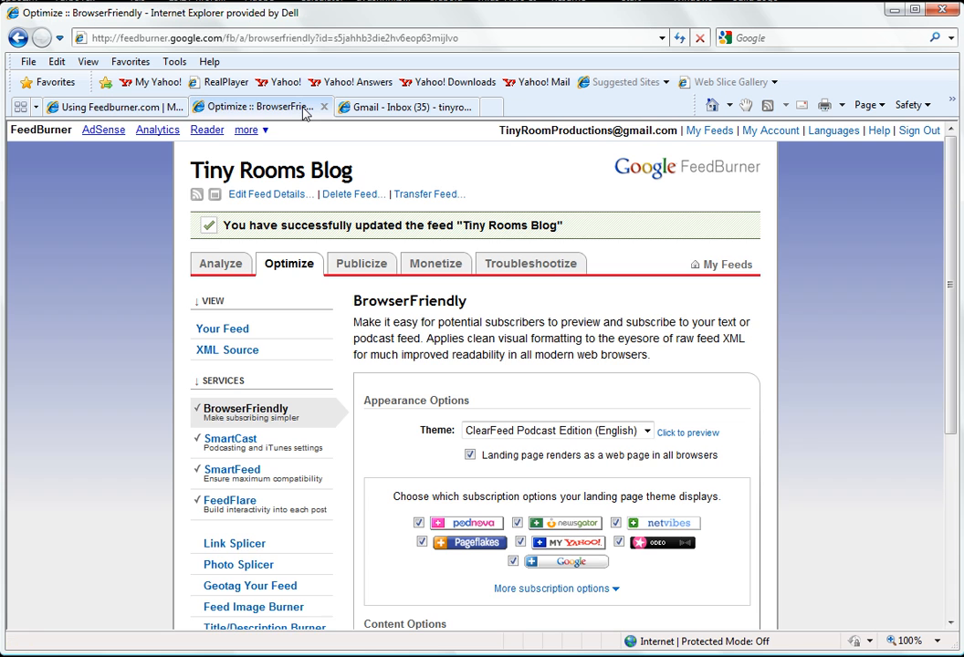
pyautogui.click(229, 329)
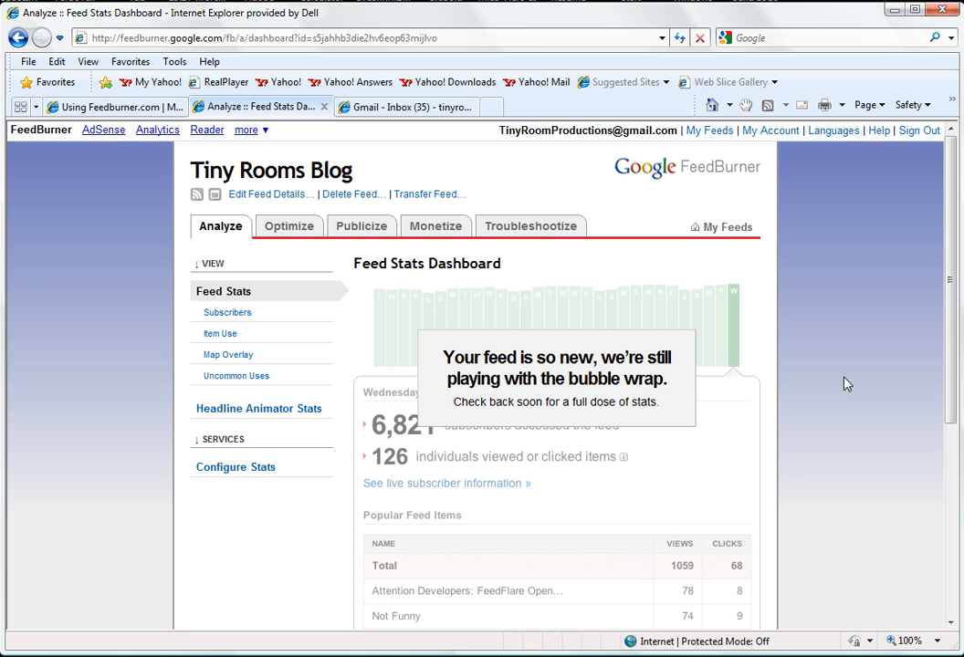
pyautogui.scroll(-2, 837, 388)
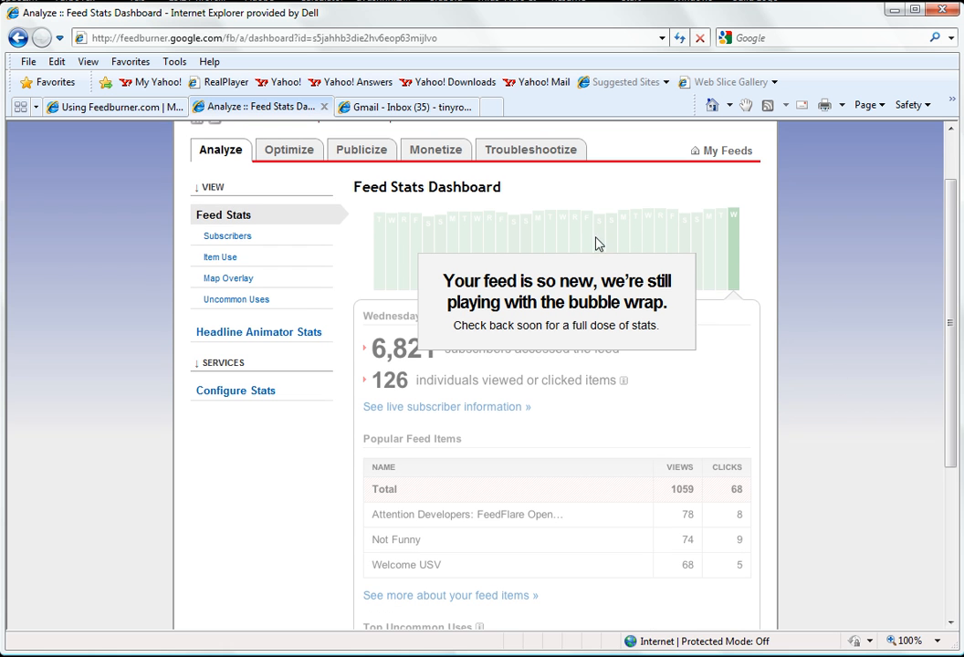
pyautogui.scroll(-4, 824, 383)
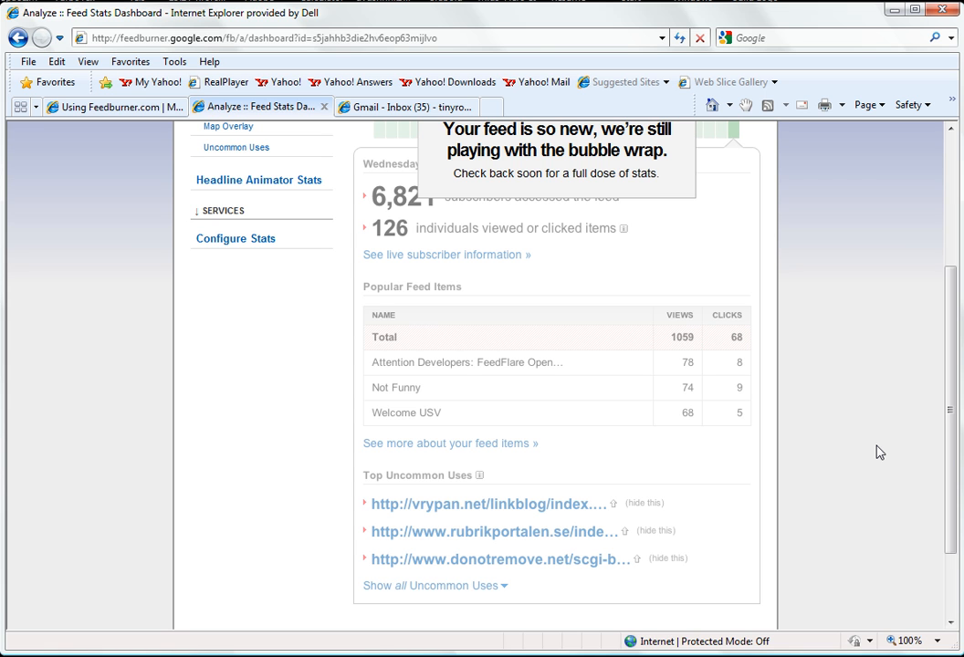
# Check the statistics tracking options without saving and view the unstyled version of the feed.
pyautogui.click(237, 240)
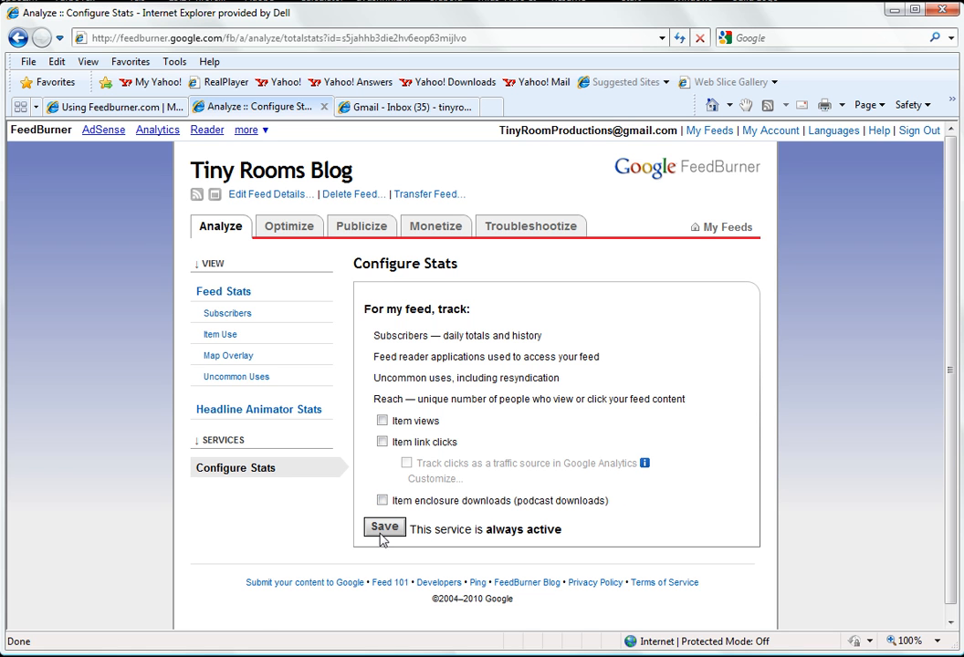
pyautogui.click(288, 226)
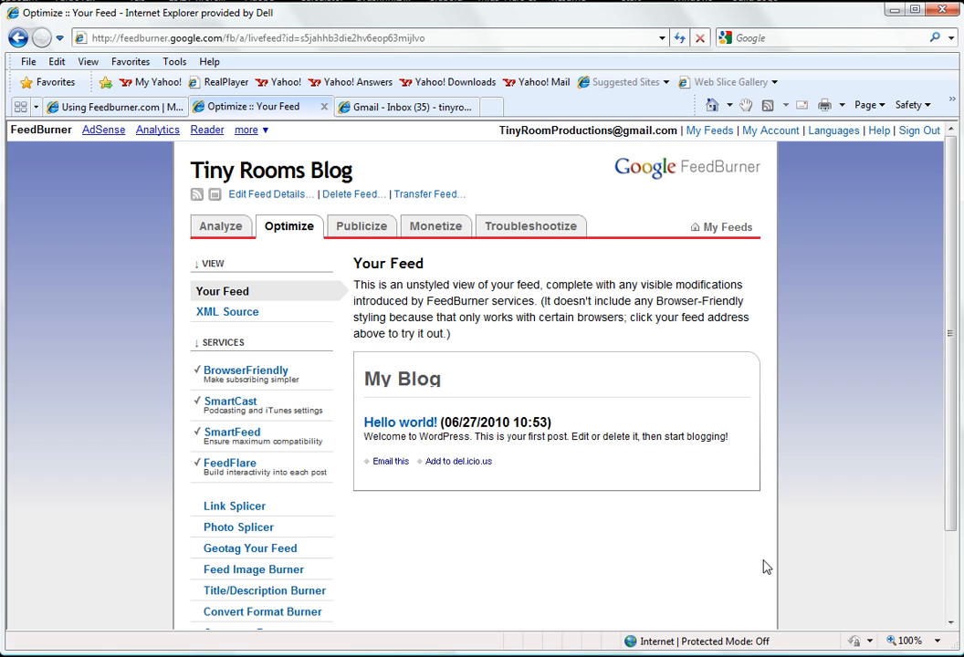